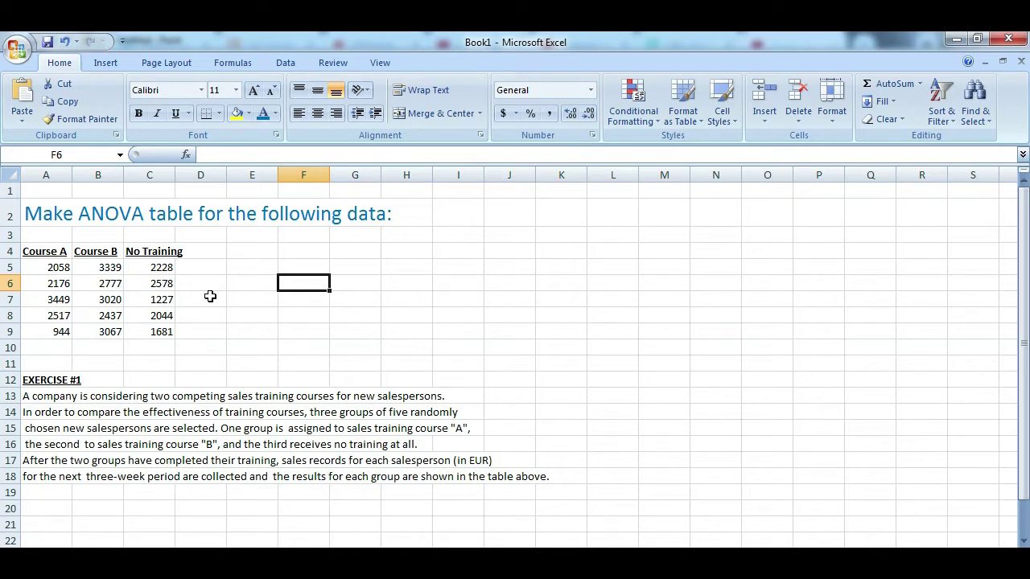
left_click(83, 212)
left_click_drag(38, 215, 388, 211)
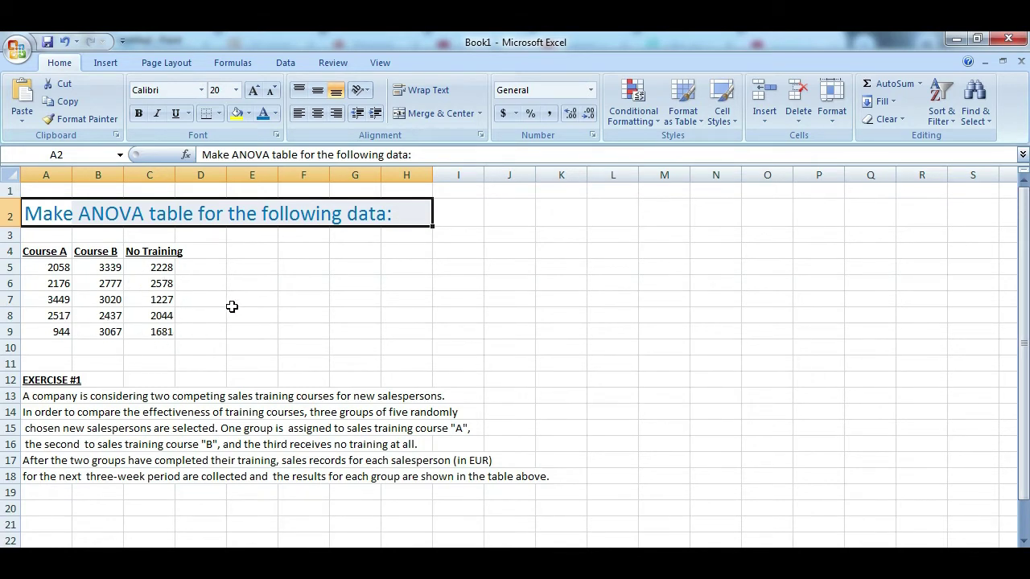
left_click(338, 320)
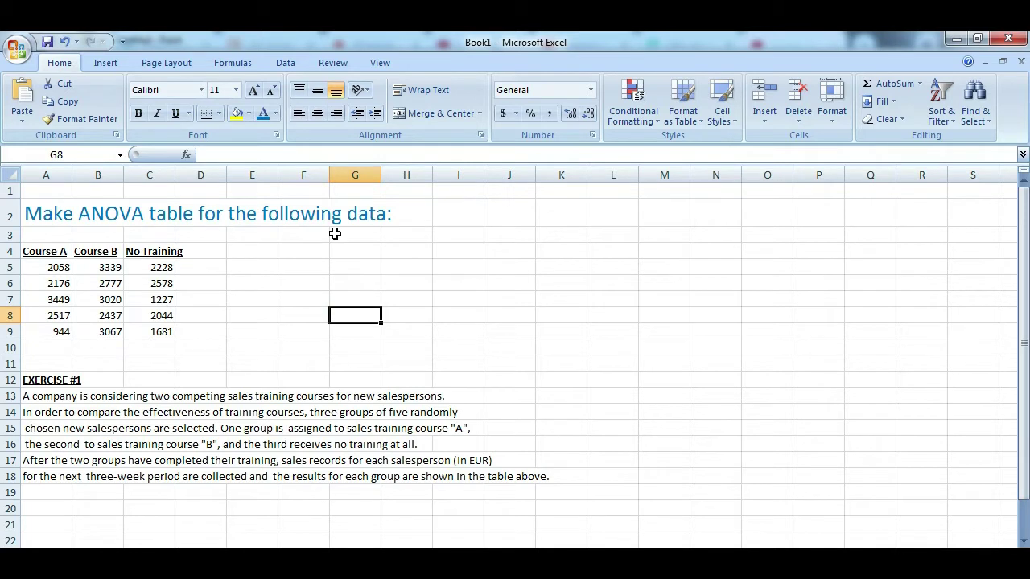
left_click(290, 256)
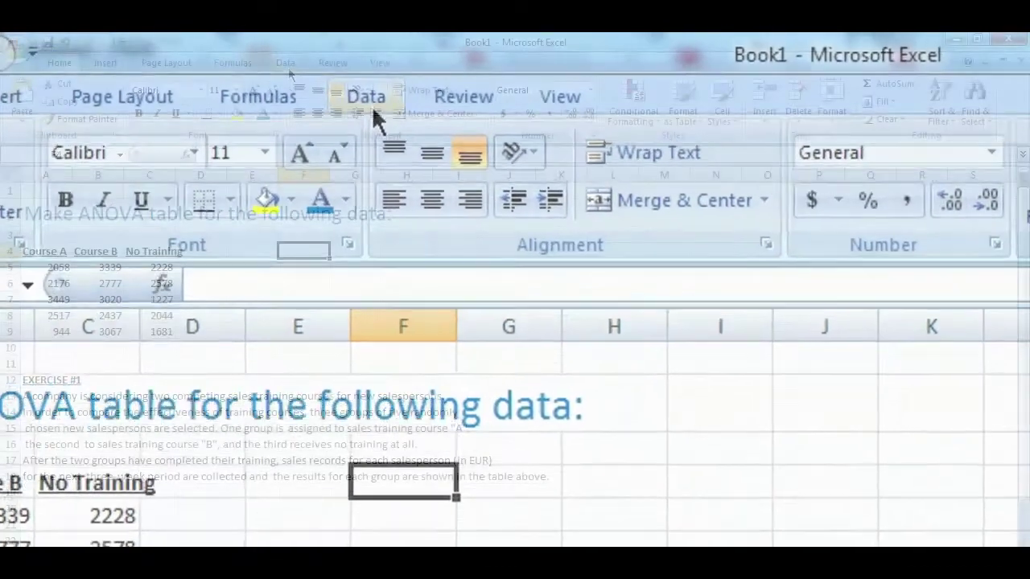
Start a single-factor ANOVA from the data analysis tools.
left_click(286, 63)
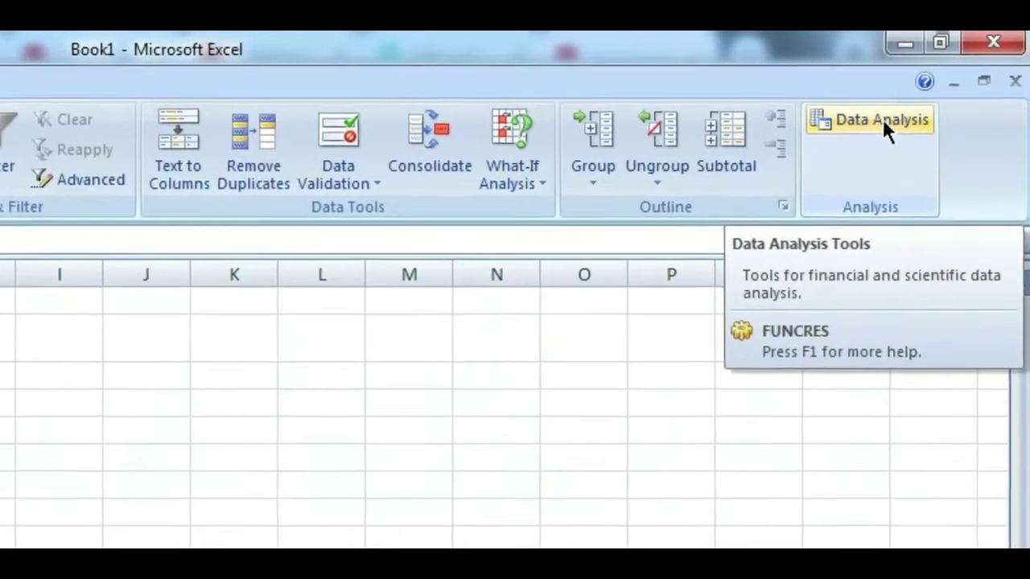
left_click(882, 119)
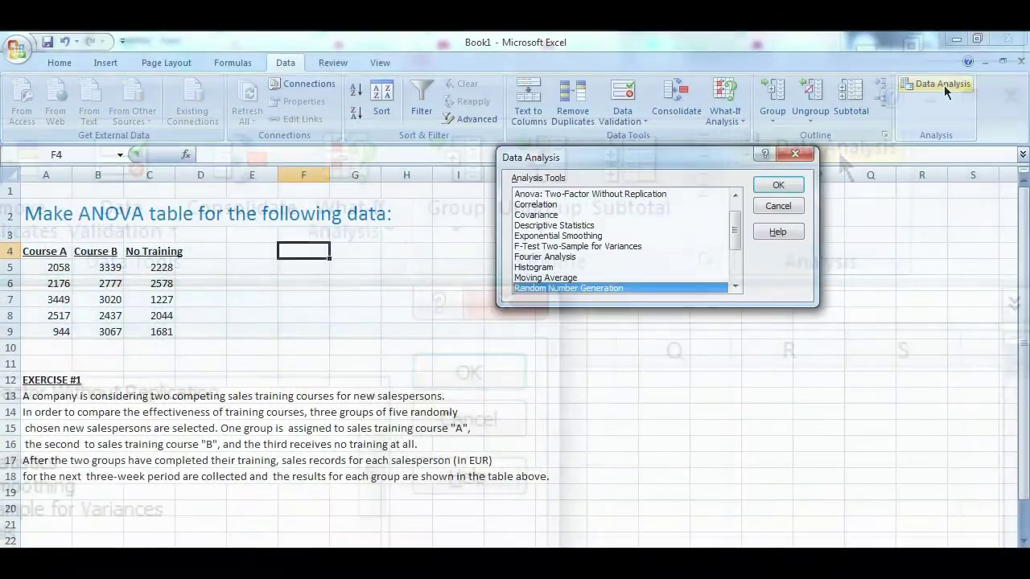
left_click_drag(716, 164, 641, 183)
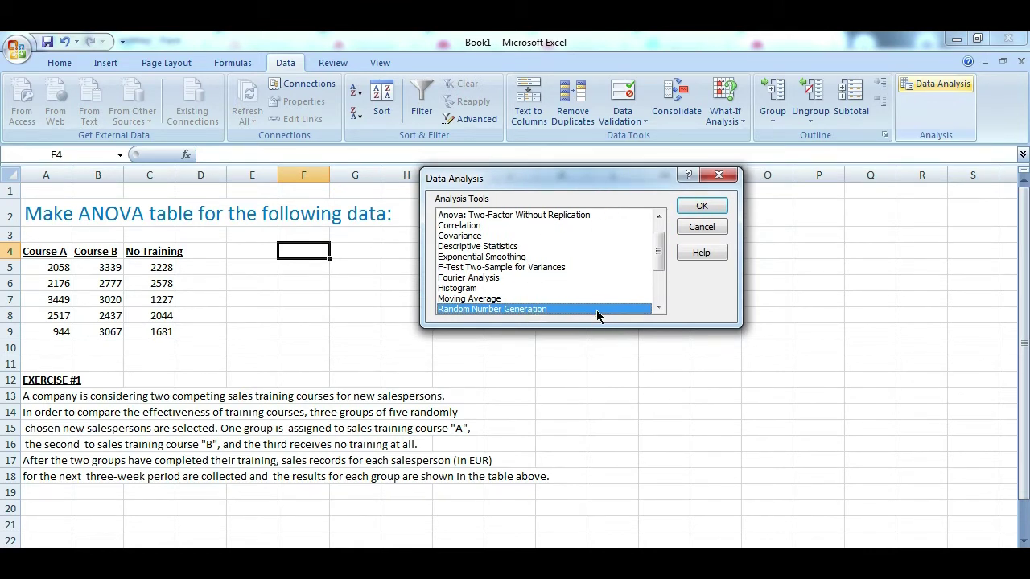
left_click_drag(658, 259, 659, 245)
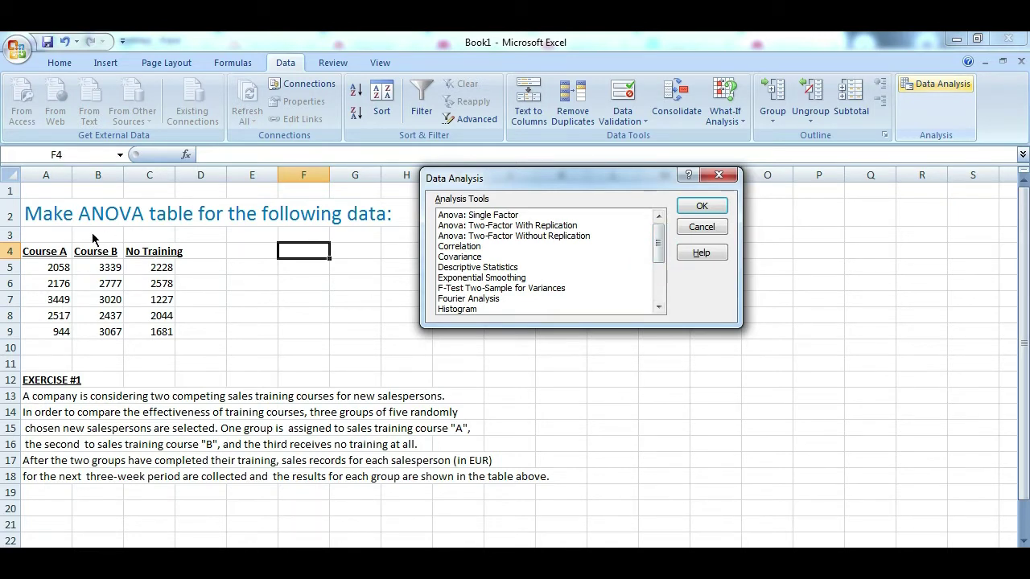
left_click(502, 217)
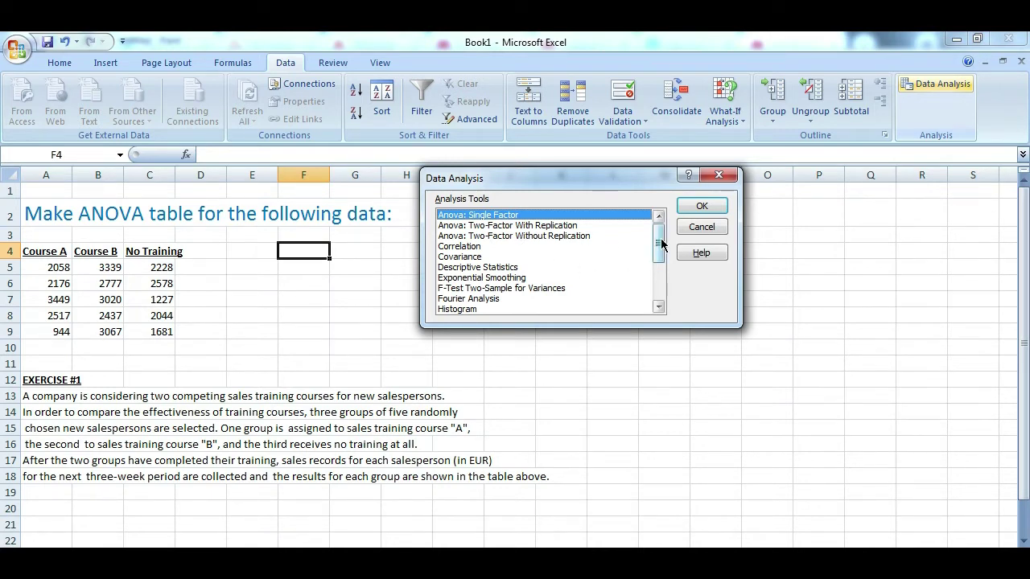
mouse_move(661, 244)
left_mouse_down()
mouse_move(664, 280)
mouse_move(664, 233)
left_mouse_up()
left_click(702, 206)
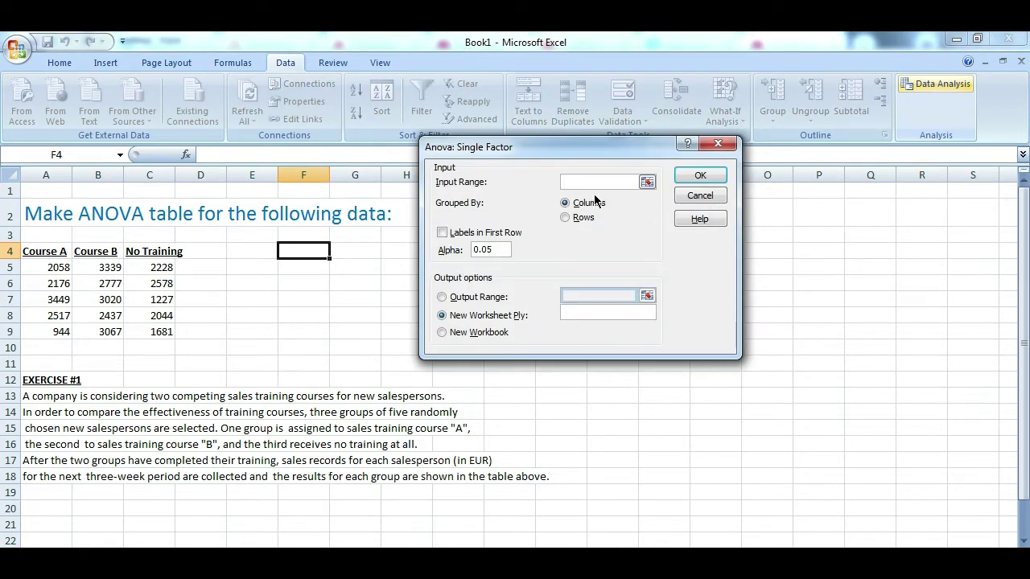
Set the ANOVA input range to the three columns of sales data in A5:C9, without the headers.
left_click(647, 183)
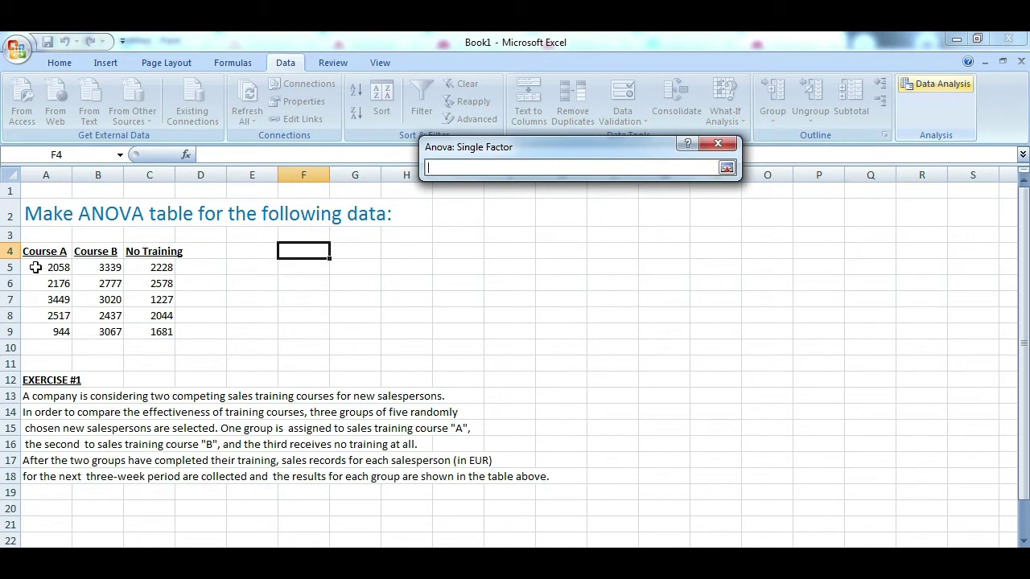
left_click_drag(37, 264, 174, 323)
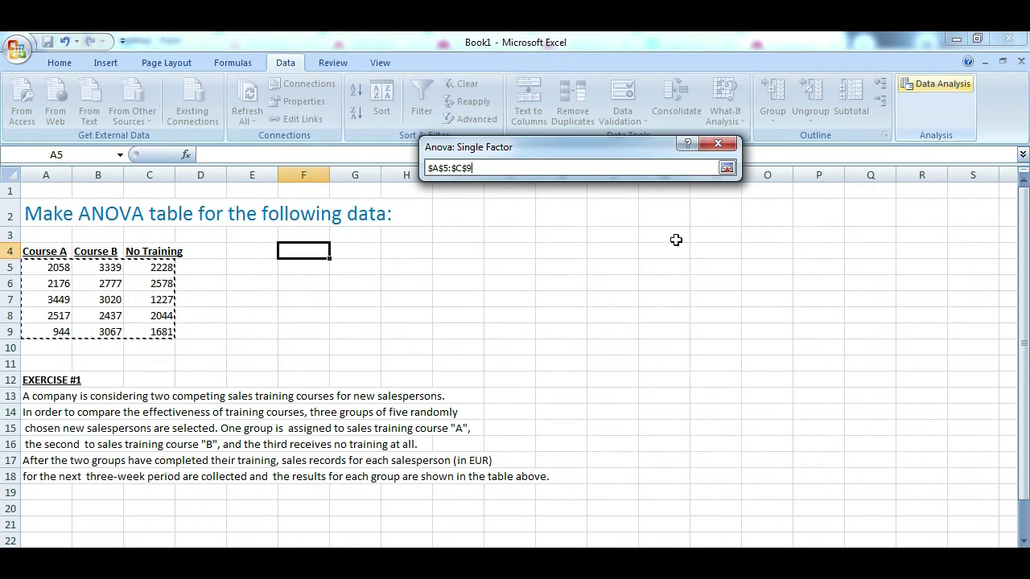
left_click(727, 172)
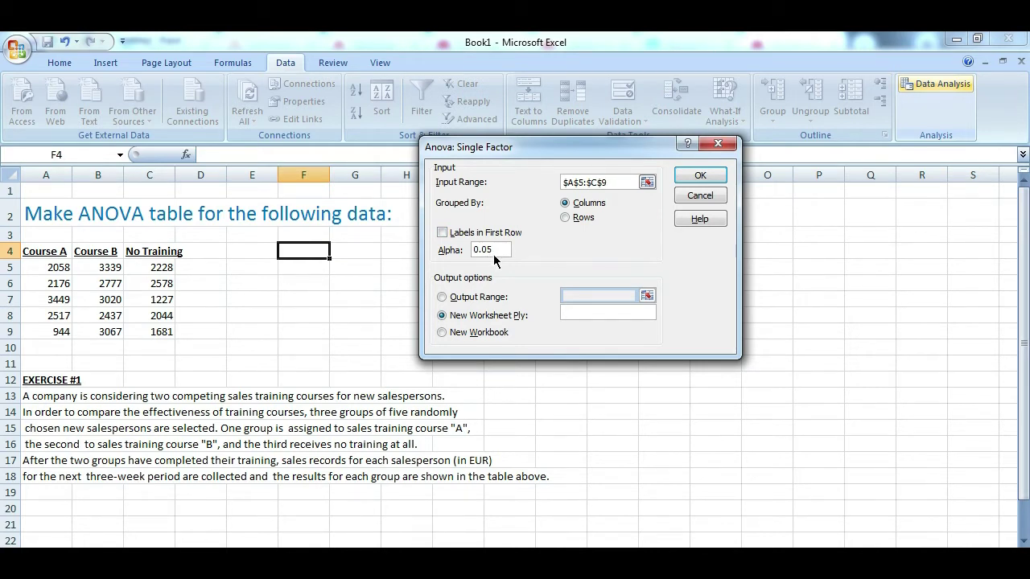
Generate the ANOVA output on the same sheet starting at cell M4, and widen column M to fit its row labels.
left_click(443, 298)
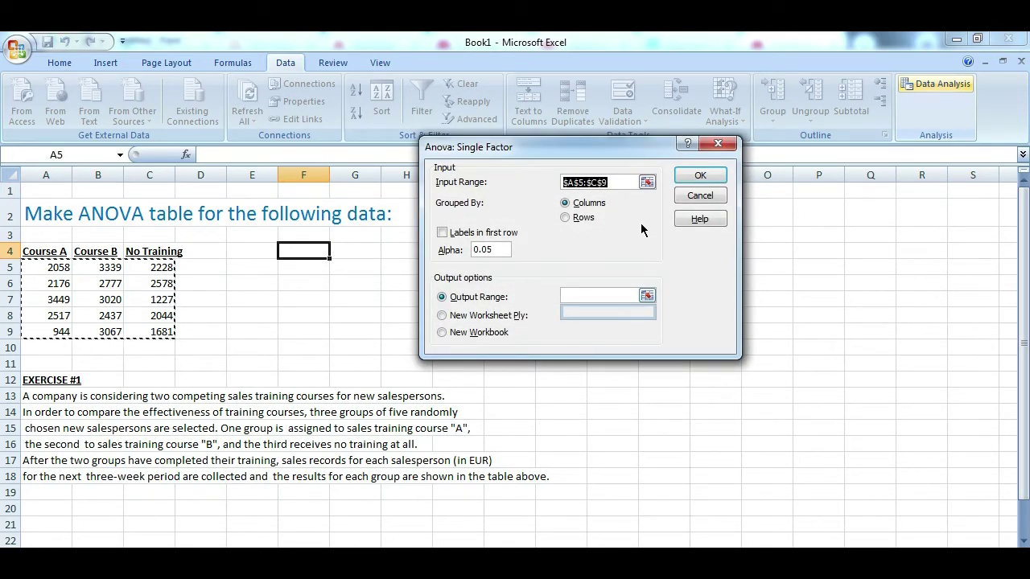
left_click(613, 294)
left_click(647, 295)
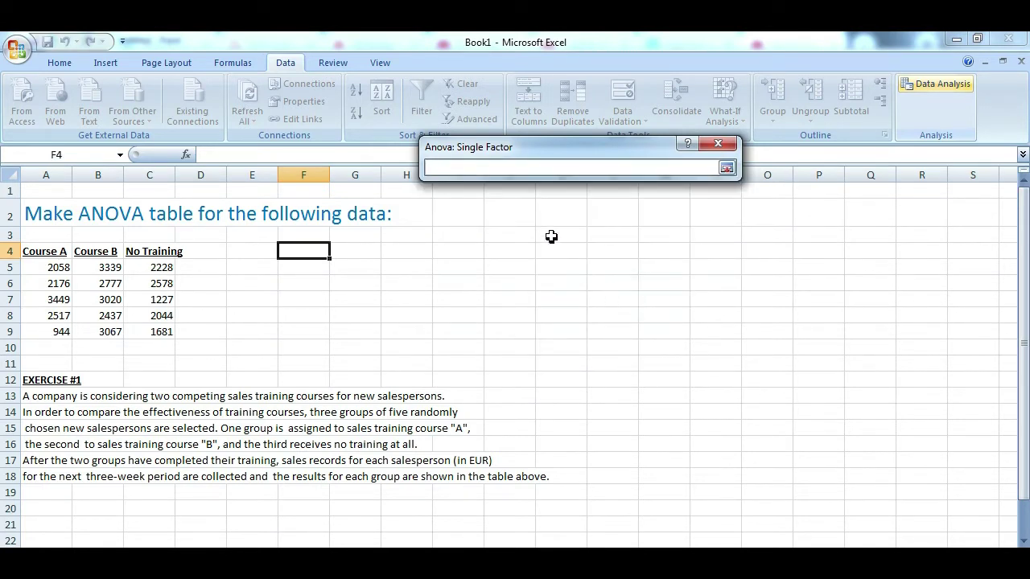
left_click(668, 249)
left_click(728, 169)
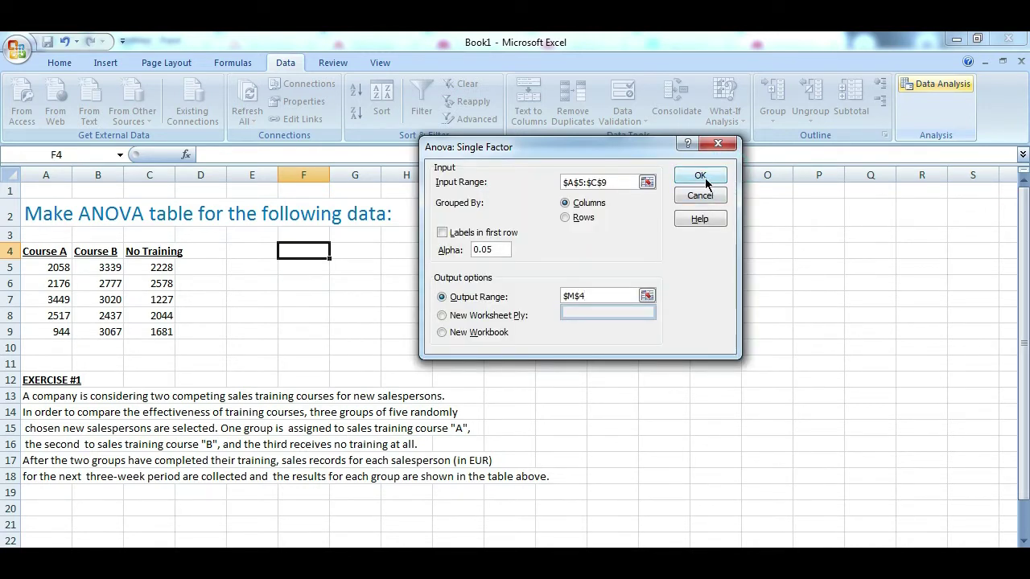
left_click(704, 178)
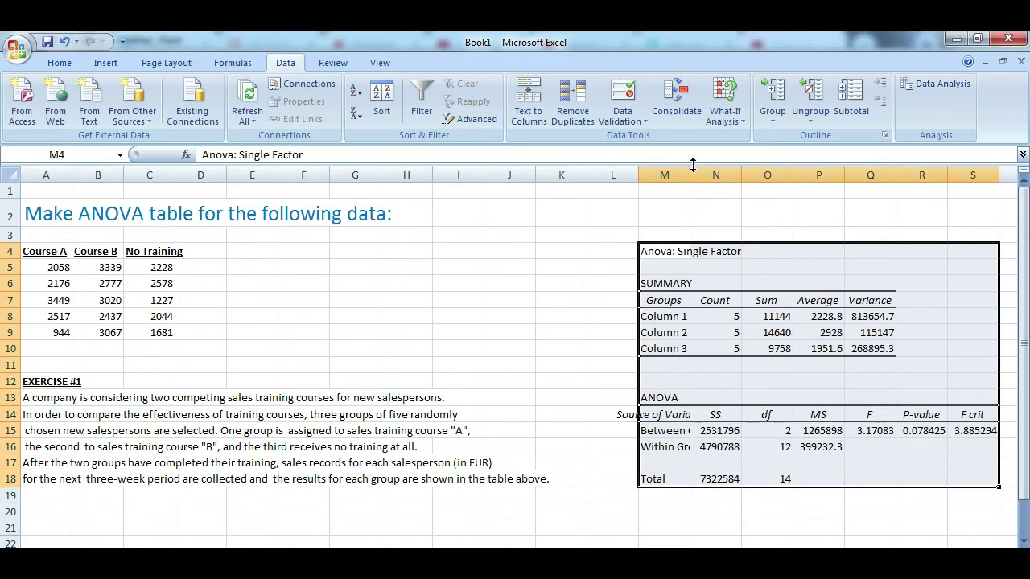
left_click_drag(689, 170, 745, 171)
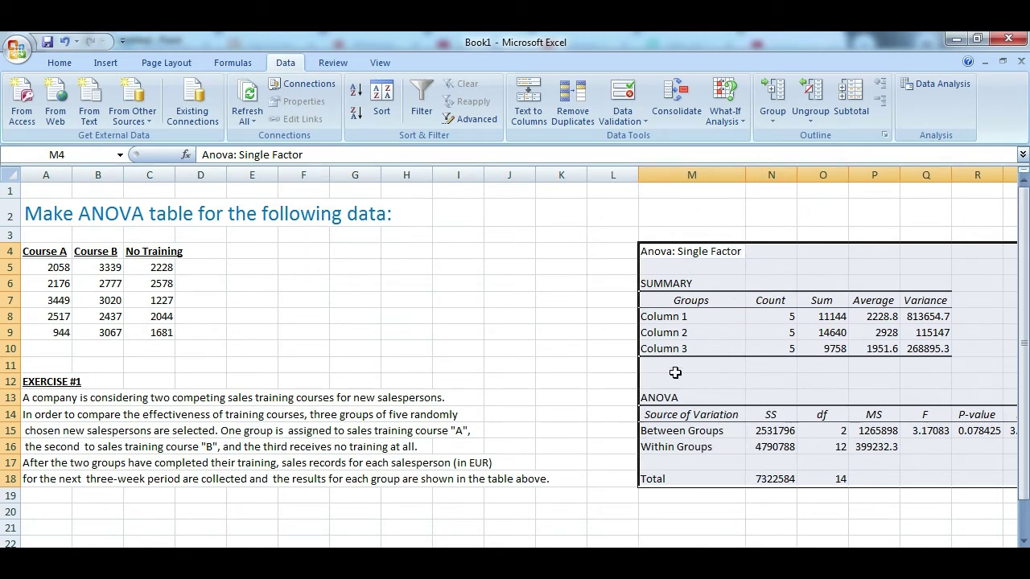
Rename the first group in the summary table, cell M8, to "Course A".
left_click(697, 316)
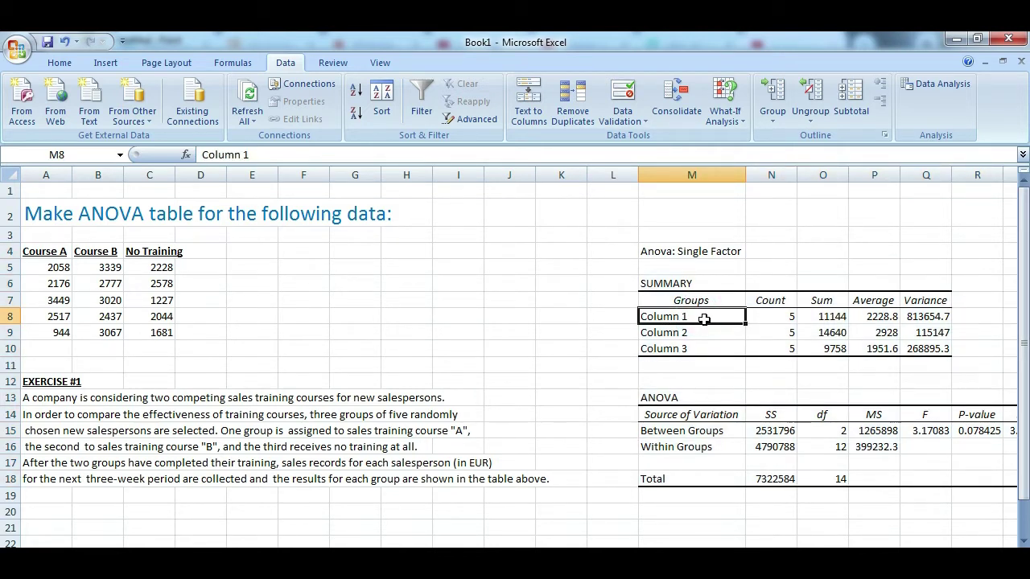
left_click(515, 156)
key("BackSpace")
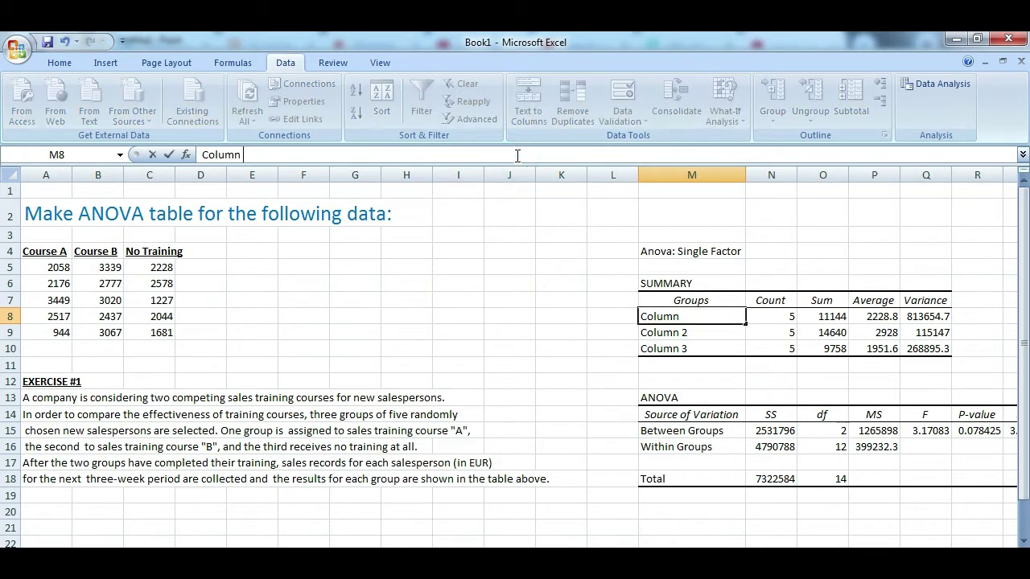
key("BackSpace")
key("BackSpace")
key("BackSpace")
key("BackSpace")
key("BackSpace")
key("BackSpace")
type("ourse A")
Rename the second group in the summary table, cell M9, to "Course B".
left_click(690, 331)
left_click(450, 158)
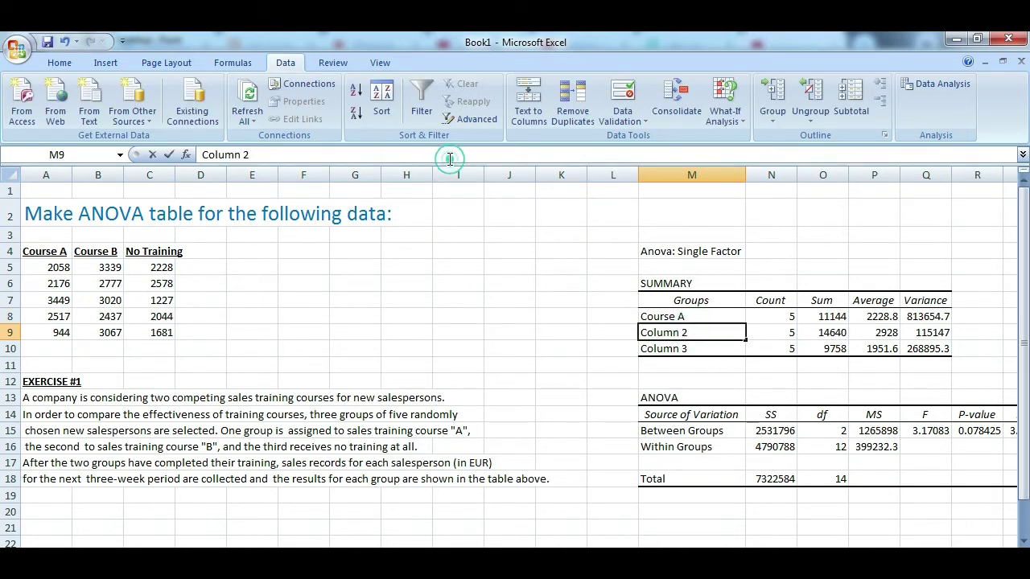
key("BackSpace")
key("BackSpace")
key("BackSpace")
key("BackSpace")
key("BackSpace")
key("BackSpace")
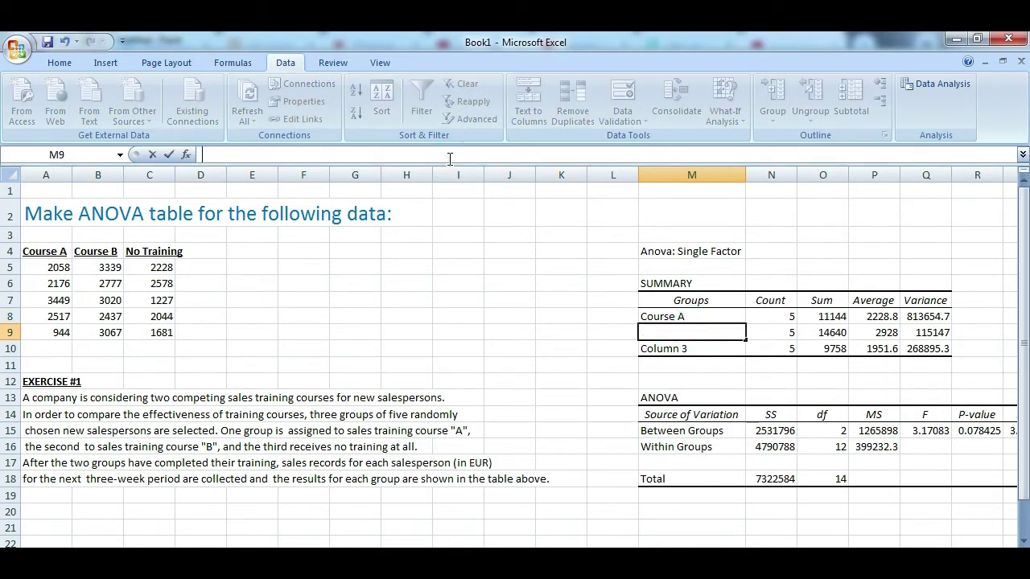
type("ourse")
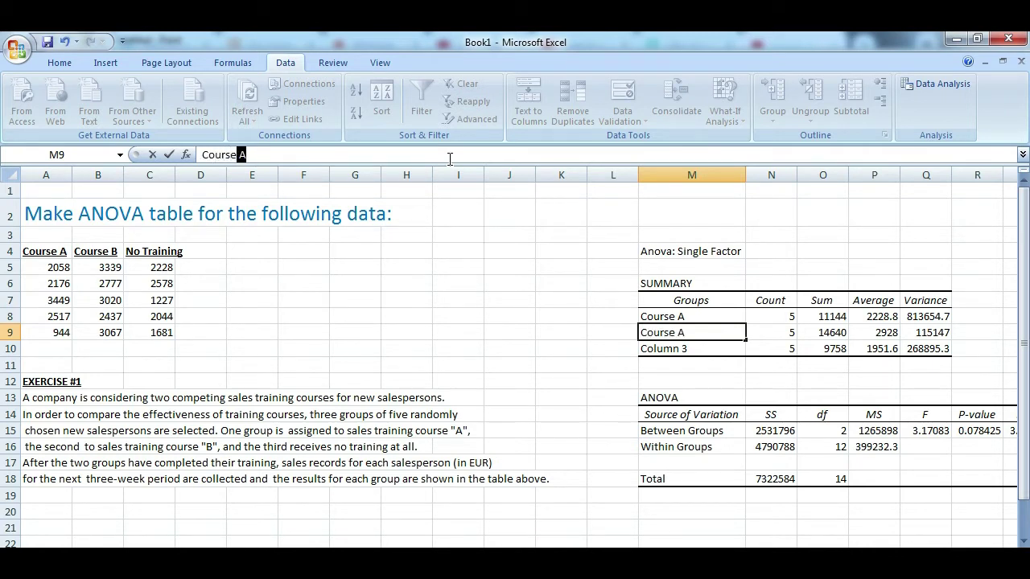
type(" B")
Rename the third group in the summary table, cell M10, to "No training".
left_click(685, 351)
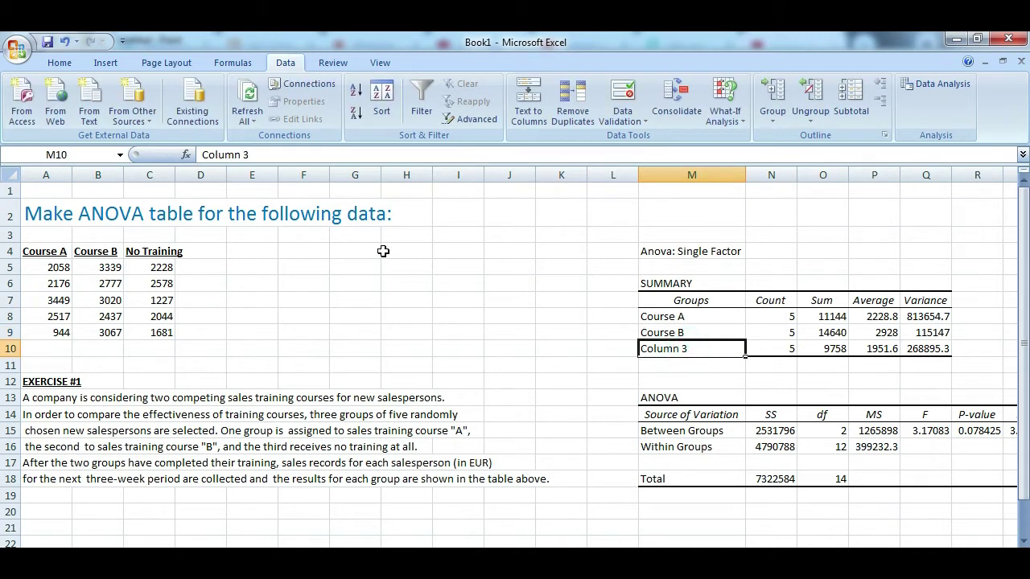
left_click(299, 154)
key("BackSpace")
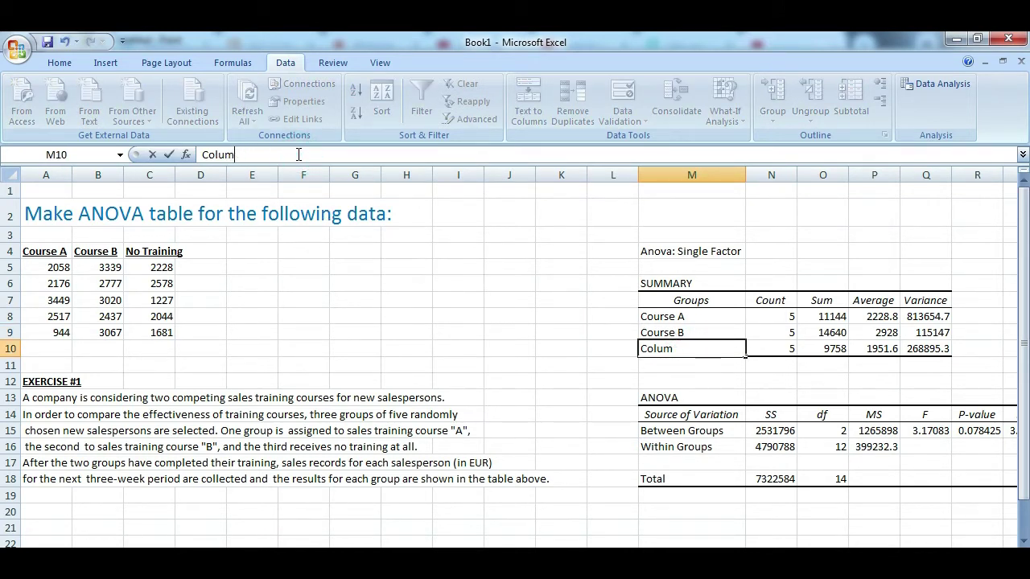
key("BackSpace")
key("BackSpace")
key("BackSpace")
key("BackSpace")
key("BackSpace")
type("No training")
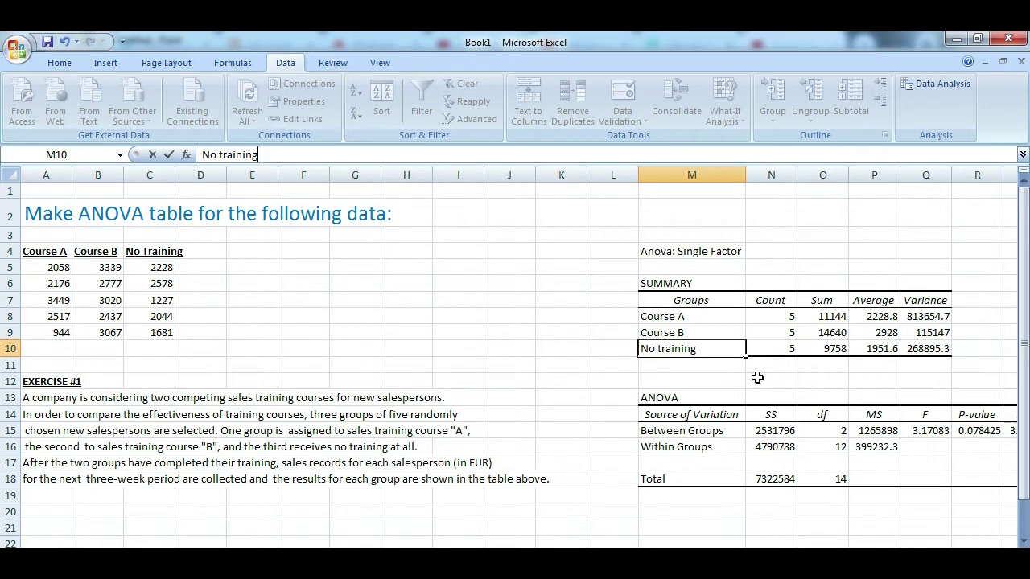
left_click(757, 377)
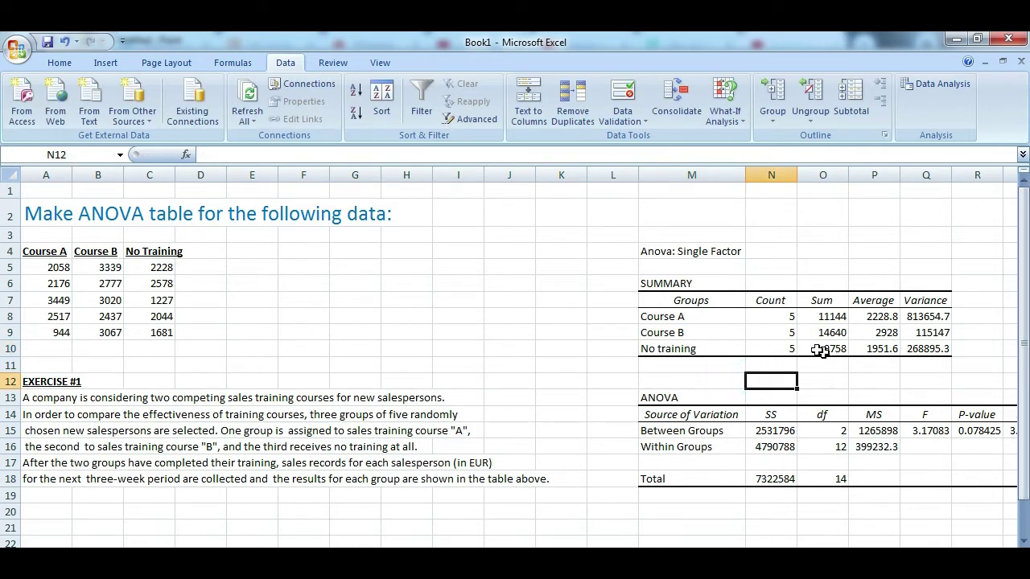
Examine each group's count, sum, average and variance in the summary table against the source data columns.
left_click_drag(770, 313, 781, 351)
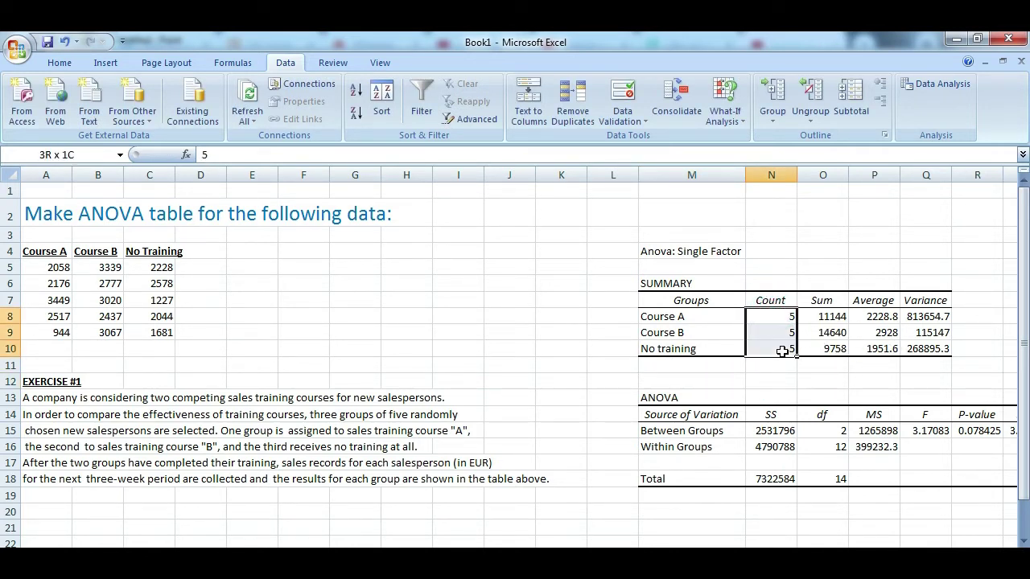
left_click_drag(110, 268, 107, 330)
left_click_drag(61, 280, 58, 330)
left_click_drag(101, 267, 103, 332)
left_click_drag(143, 270, 153, 333)
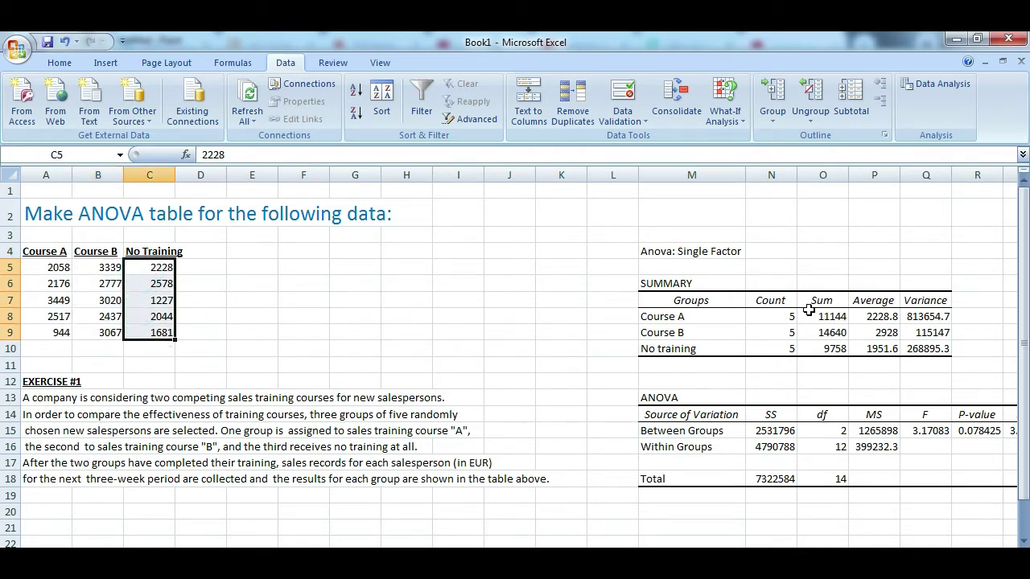
left_click_drag(812, 317, 814, 352)
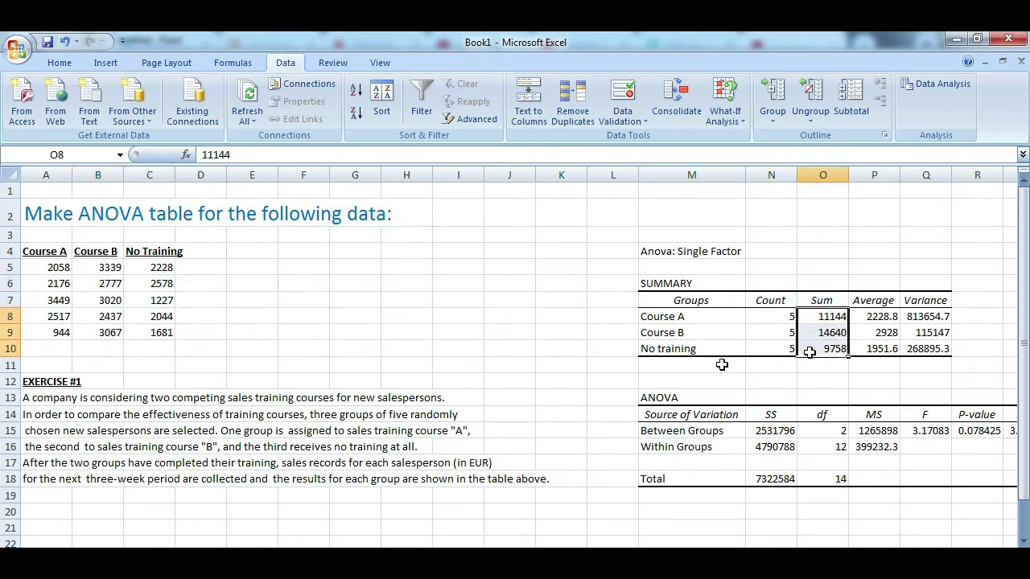
left_click(57, 349)
left_click_drag(57, 349, 178, 357)
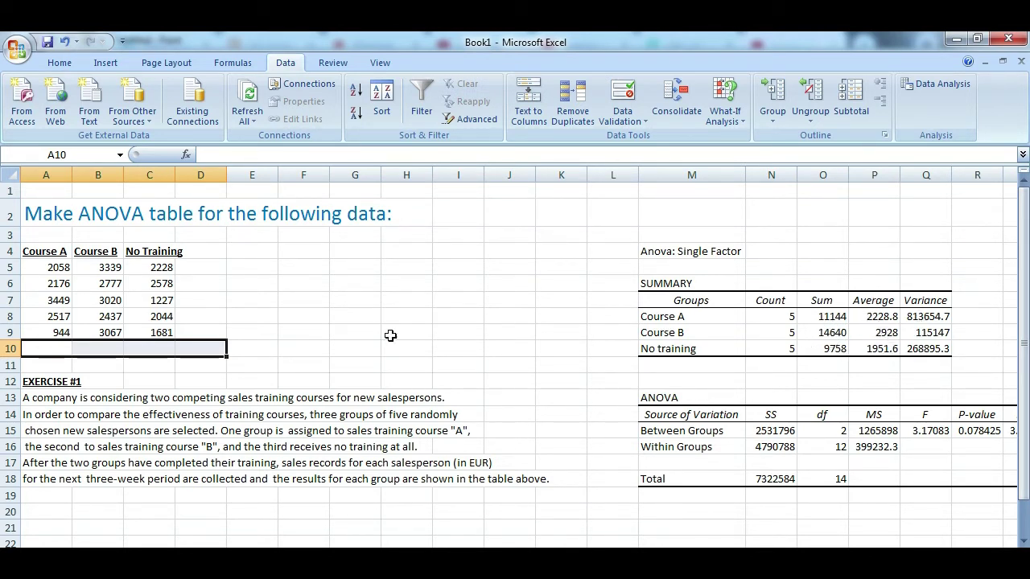
left_click_drag(39, 270, 48, 341)
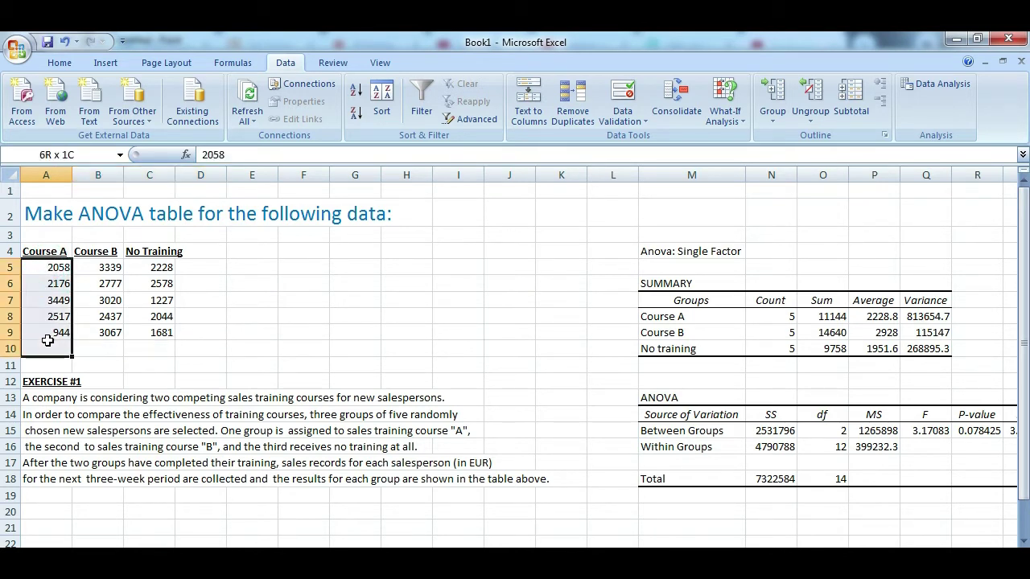
left_click_drag(95, 267, 102, 334)
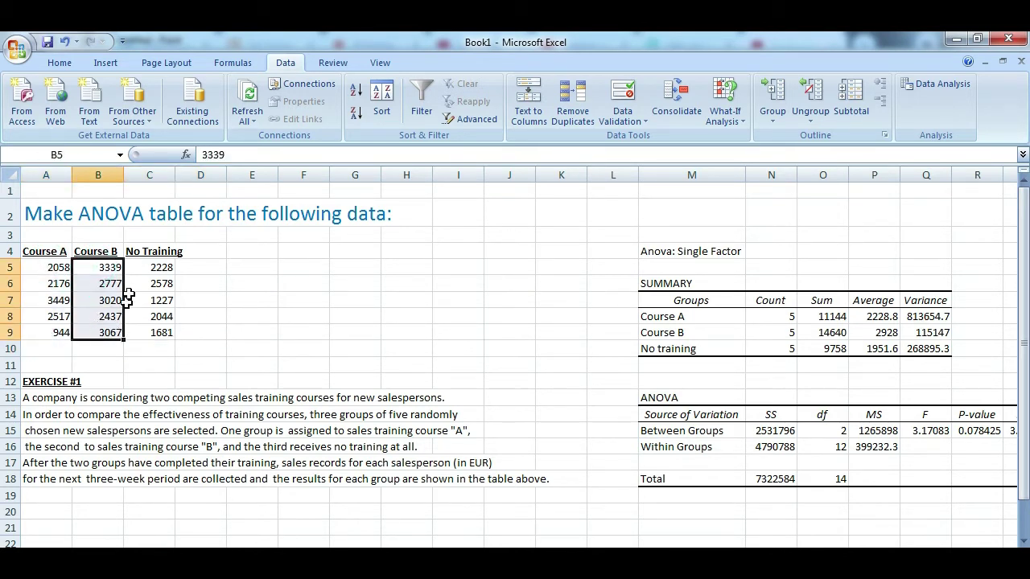
left_click_drag(134, 267, 145, 334)
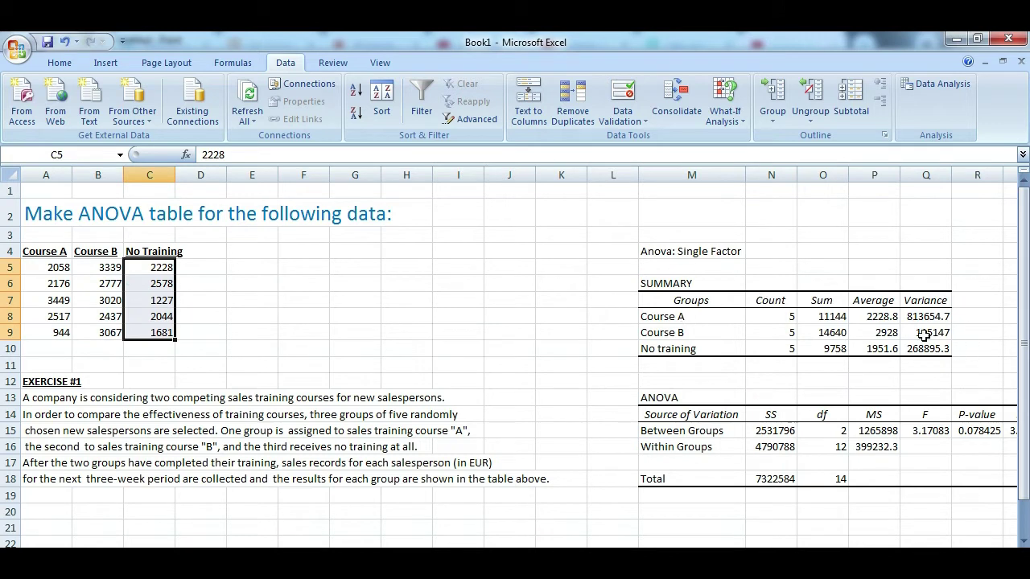
left_click_drag(919, 316, 924, 347)
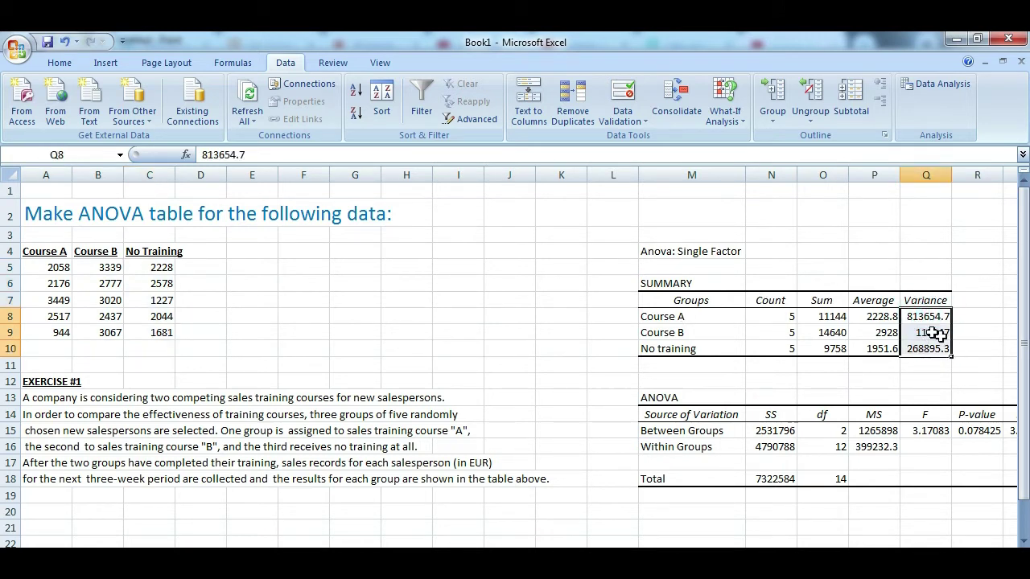
left_click_drag(777, 316, 960, 349)
Rename the "Between Groups" source of variation in the ANOVA table, cell M15, to "Treatments".
left_click_drag(768, 416, 762, 508)
left_click(670, 432)
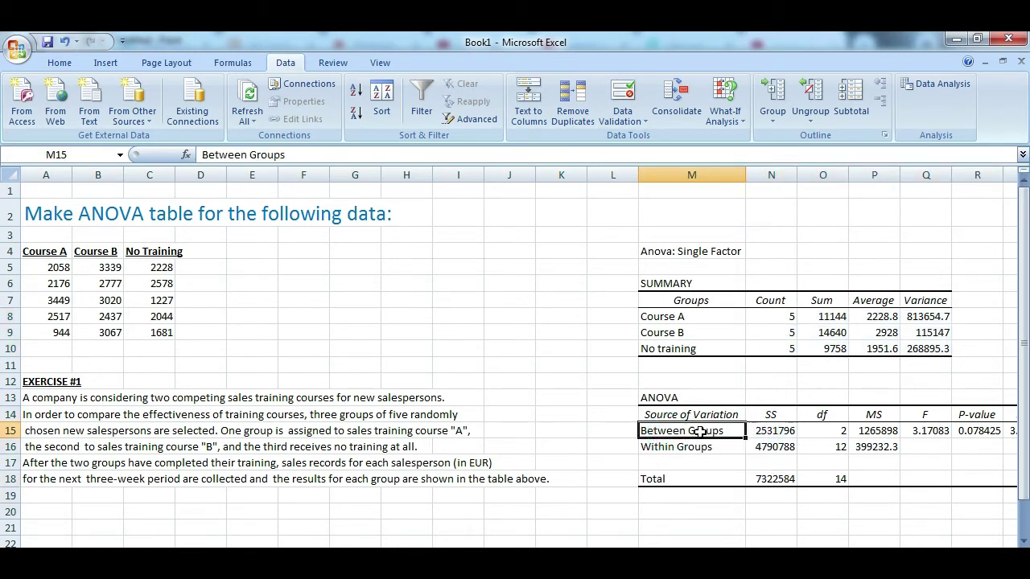
left_click(457, 158)
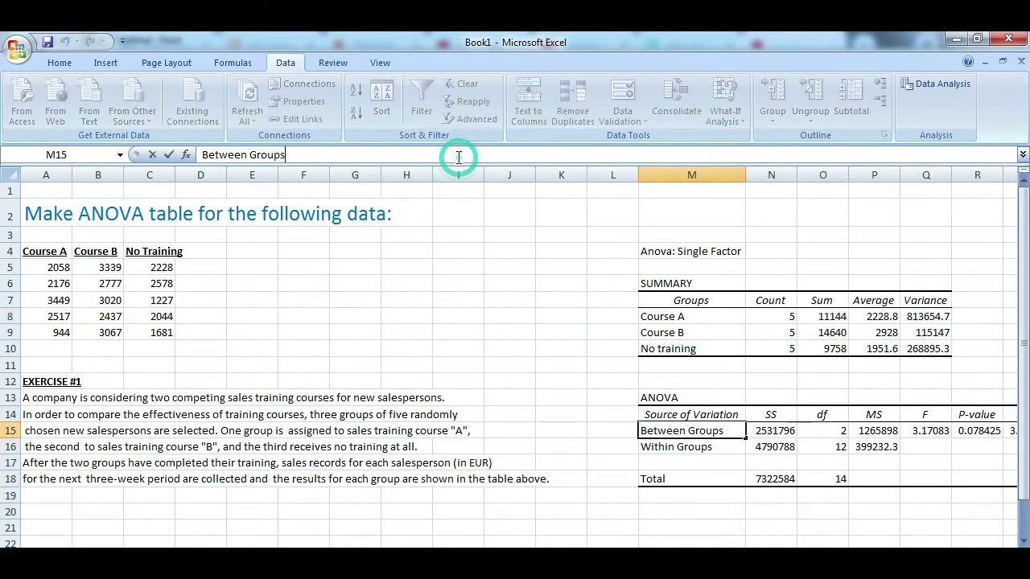
key("BackSpace")
key("BackSpace")
key("BackSpace")
key("BackSpace")
key("BackSpace")
key("BackSpace")
key("BackSpace")
key("BackSpace")
key("BackSpace")
key("BackSpace")
key("BackSpace")
key("BackSpace")
key("BackSpace")
key("BackSpace")
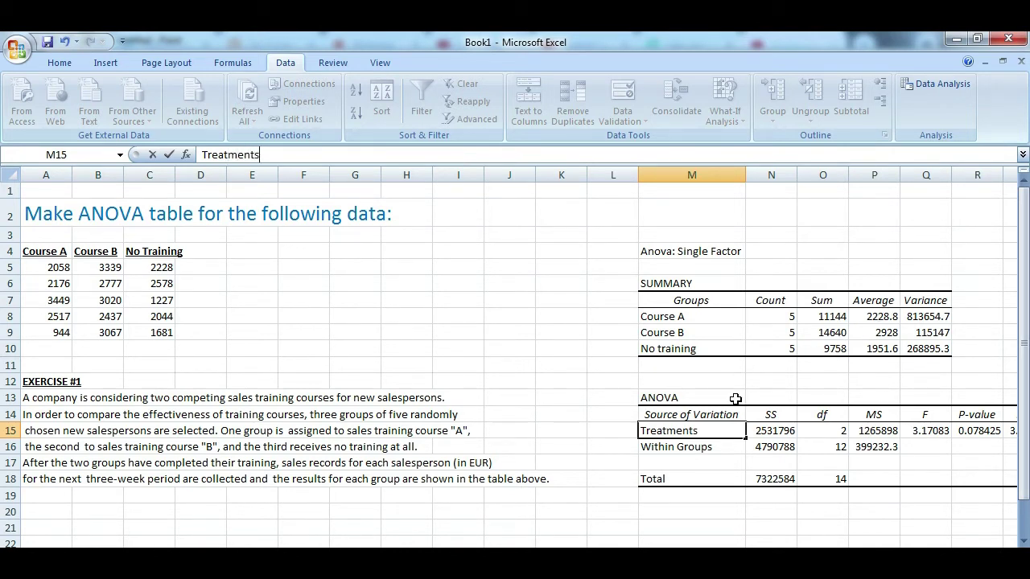
Rename the "Within Groups" source of variation in the ANOVA table, cell M16, to "Error".
left_click(715, 446)
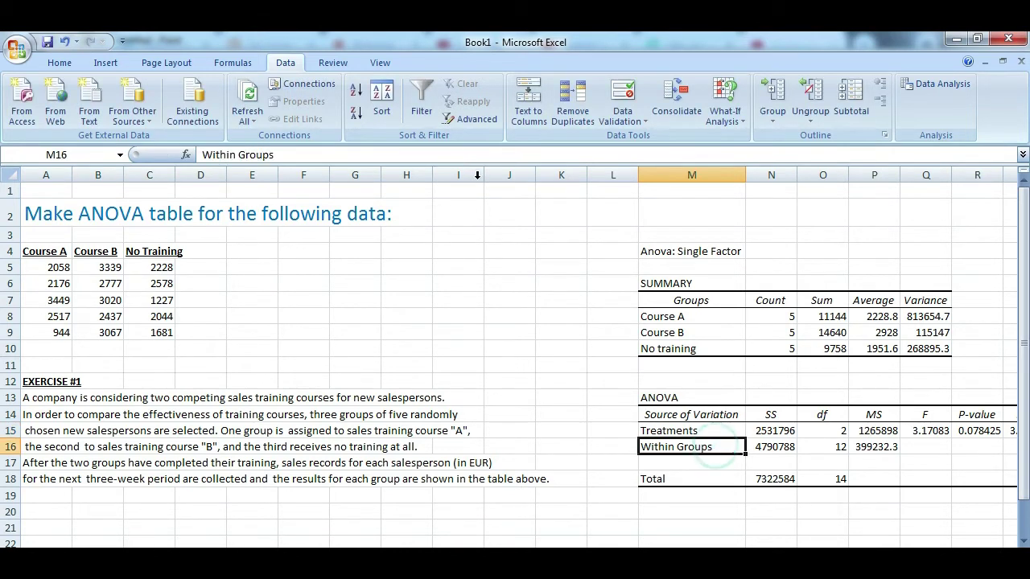
left_click(454, 154)
key("BackSpace")
key("BackSpace")
key("BackSpace")
key("BackSpace")
key("BackSpace")
key("BackSpace")
key("BackSpace")
key("BackSpace")
key("BackSpace")
key("BackSpace")
key("BackSpace")
key("BackSpace")
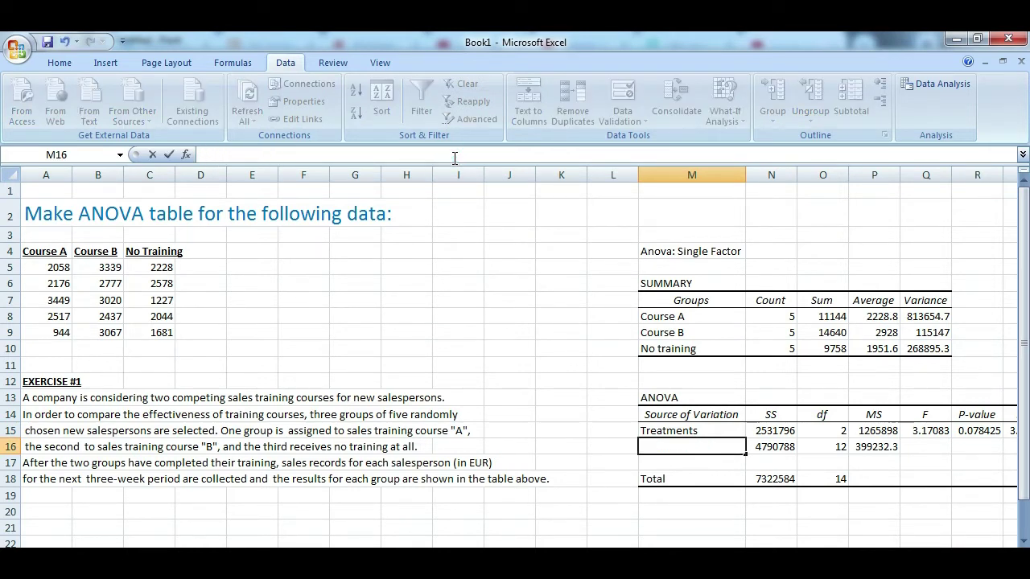
type("Error")
Examine the ANOVA table's sums of squares and degrees of freedom, relating the latter to the three source groups and their counts.
left_click(770, 431)
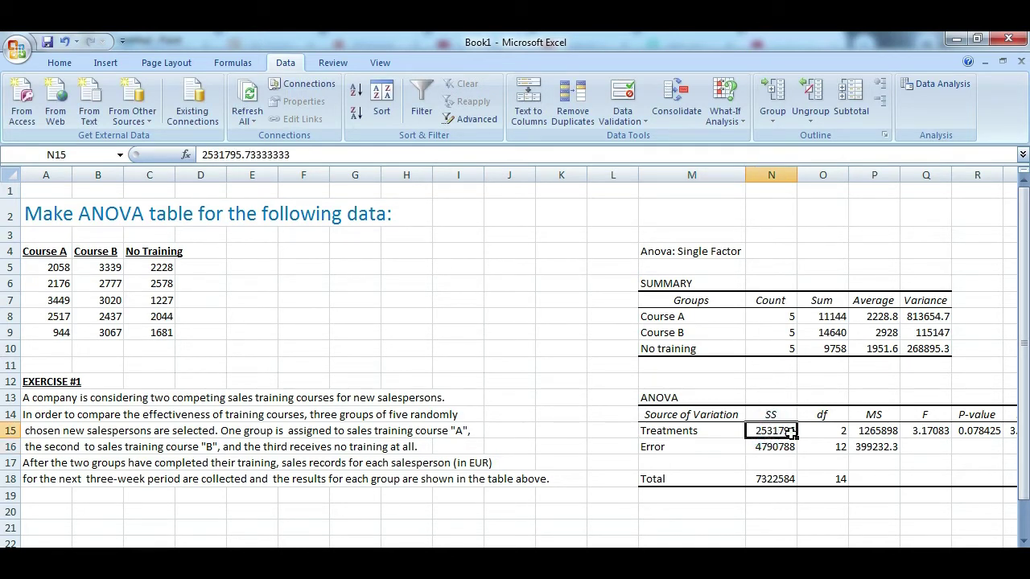
left_click(778, 448)
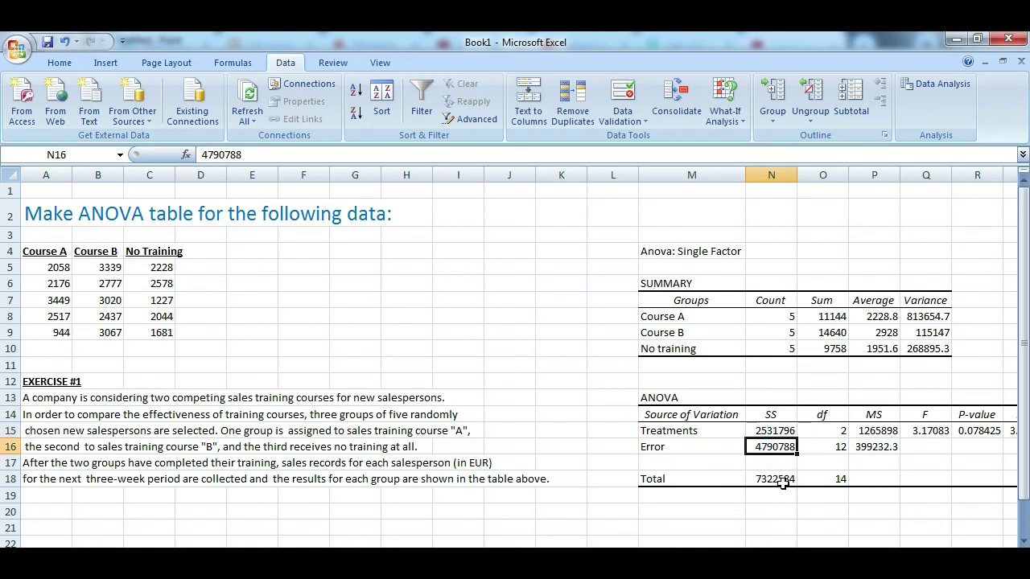
left_click(782, 480)
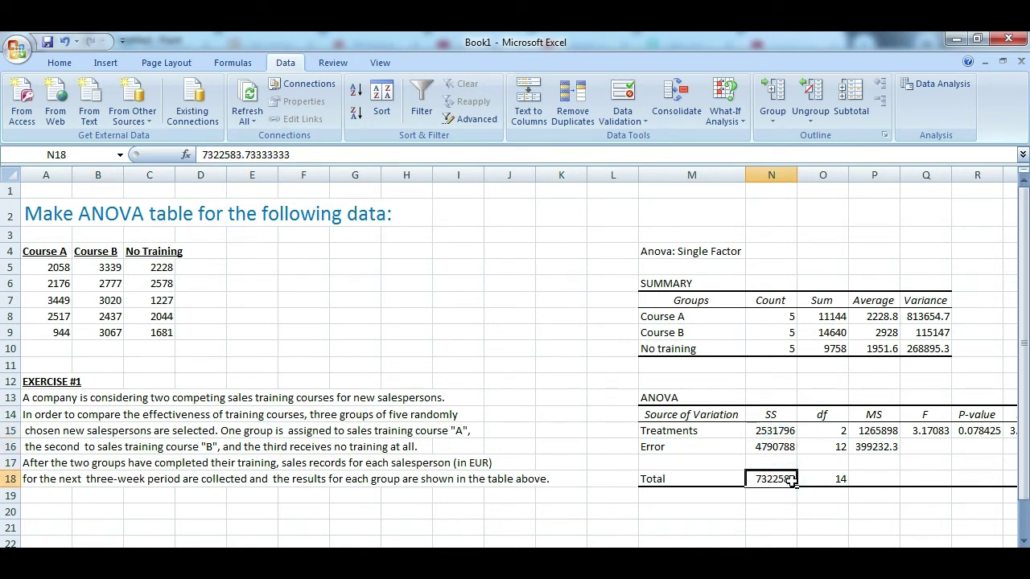
left_click_drag(825, 432, 831, 478)
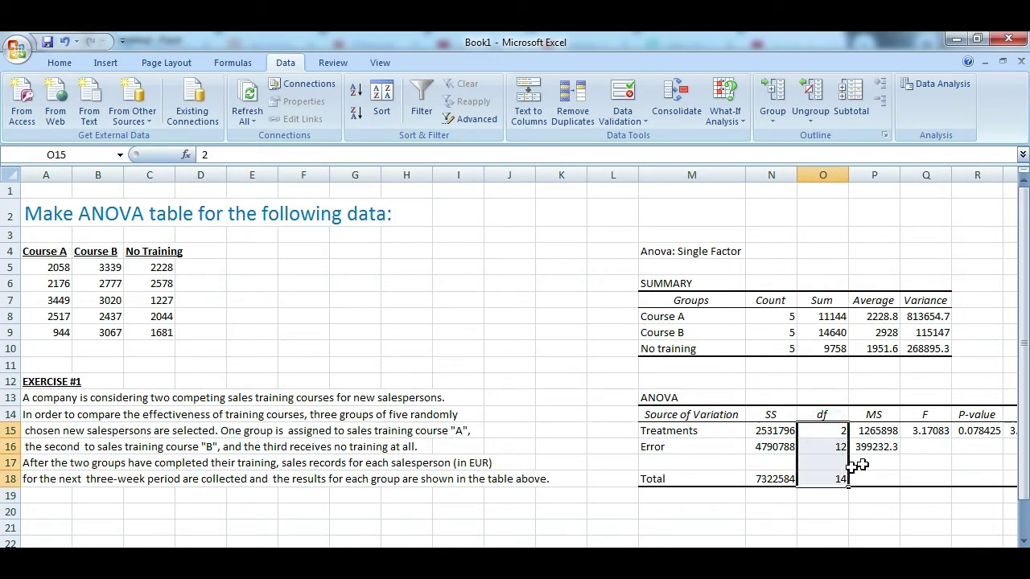
left_click(821, 435)
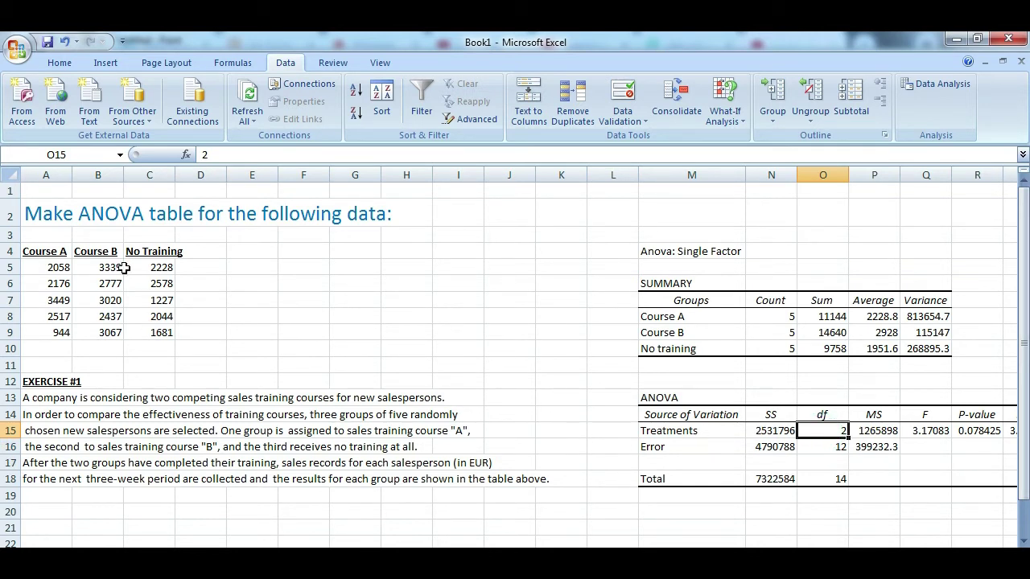
left_click(51, 250)
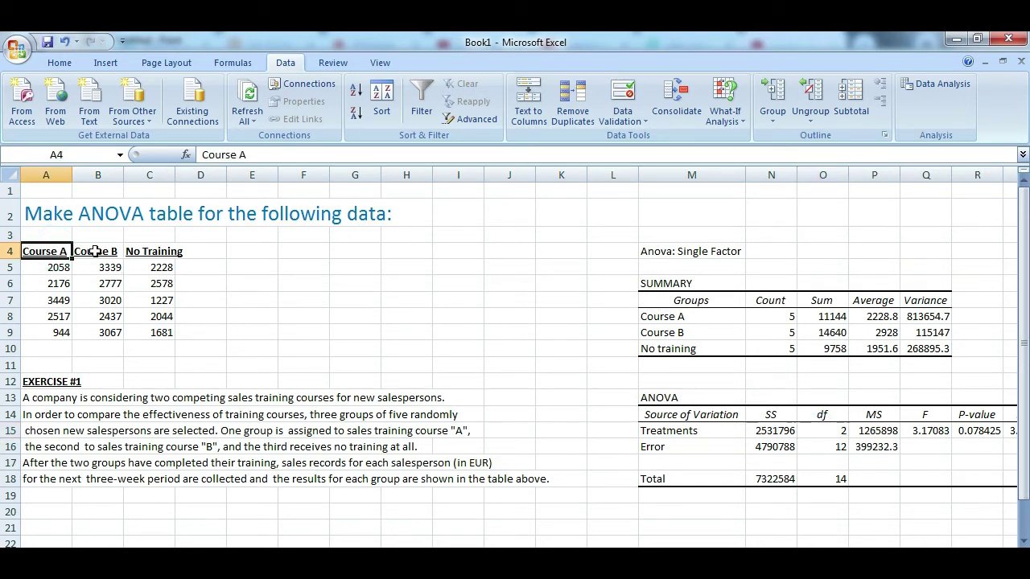
left_click(97, 251)
left_click(135, 249)
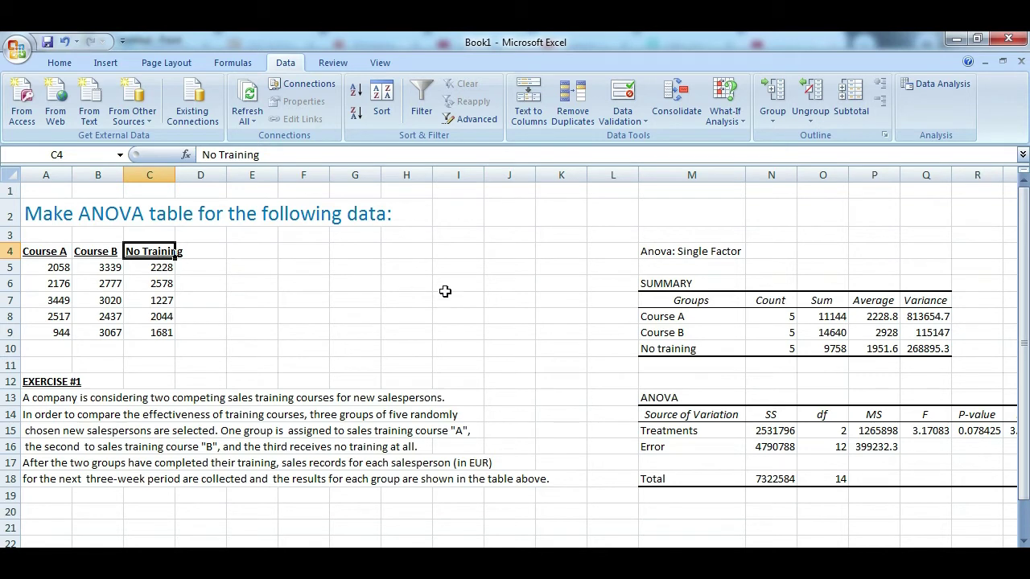
left_click(829, 429)
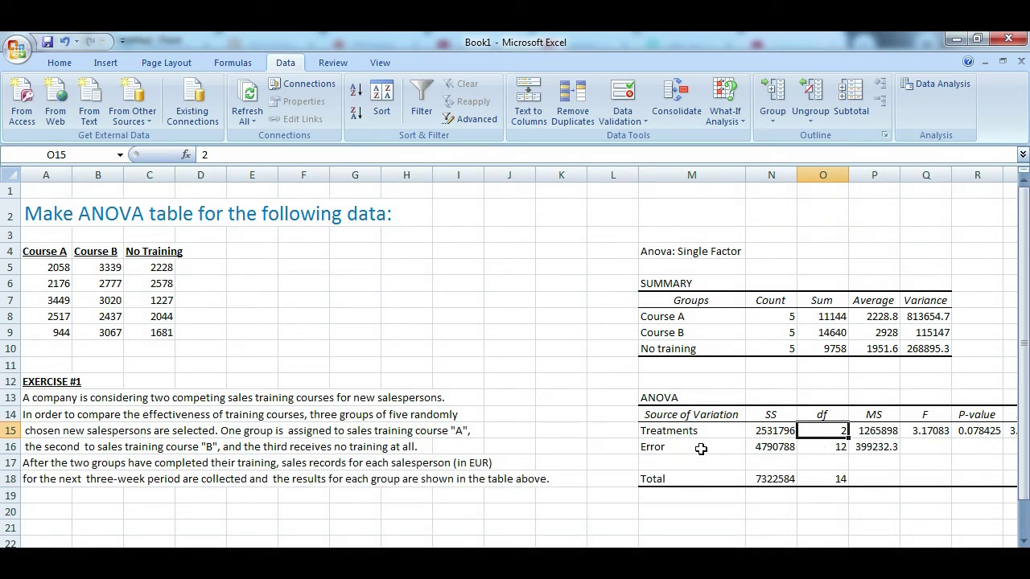
left_click(774, 318)
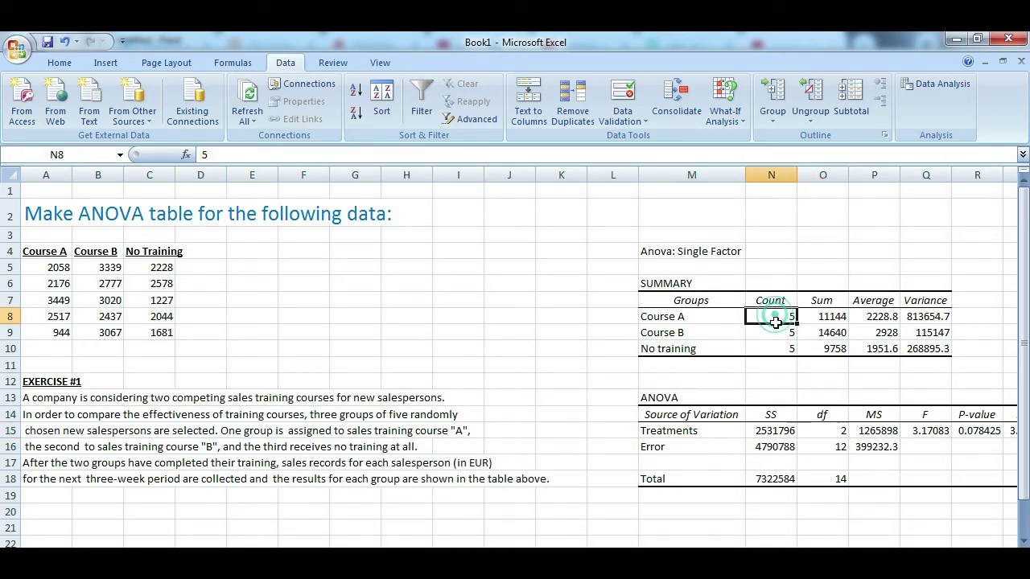
left_click_drag(774, 319, 777, 347)
left_click(777, 366)
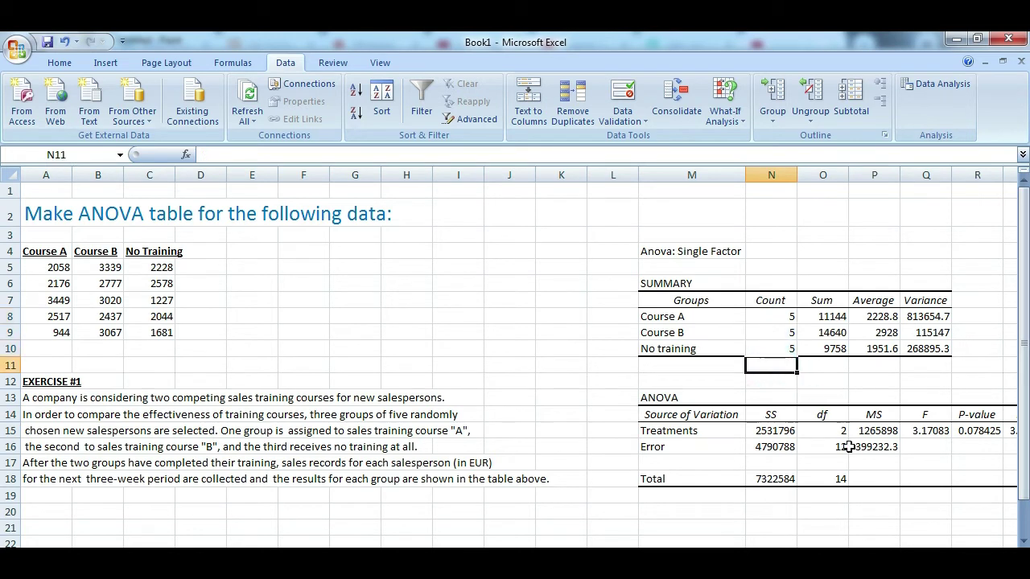
left_click(827, 434)
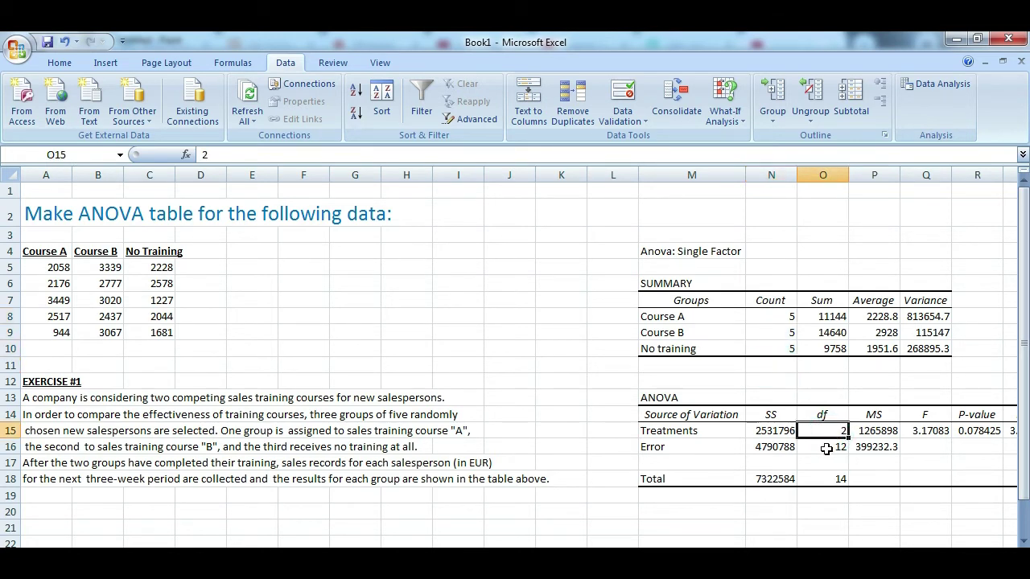
left_click(819, 451)
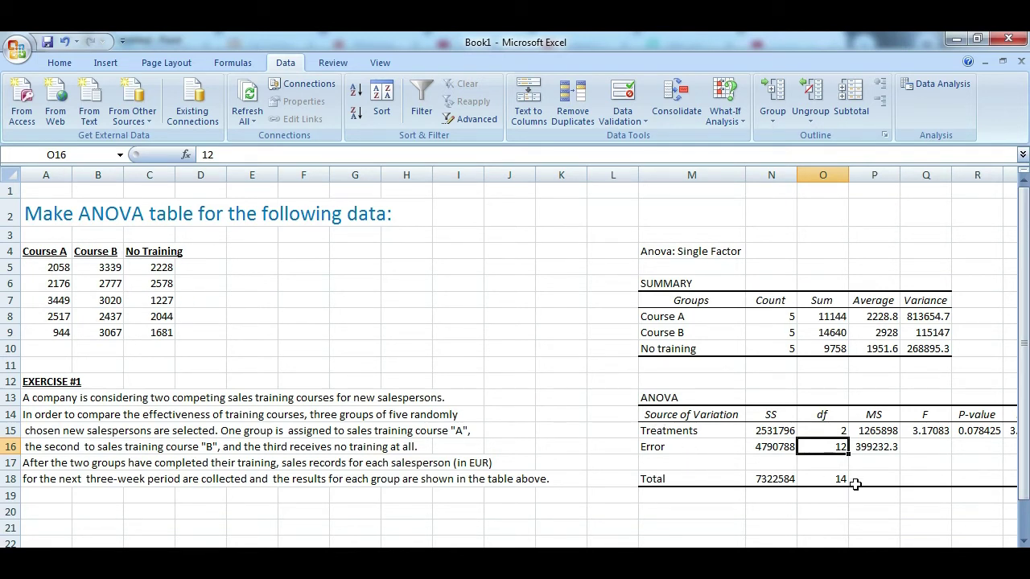
left_click(831, 479)
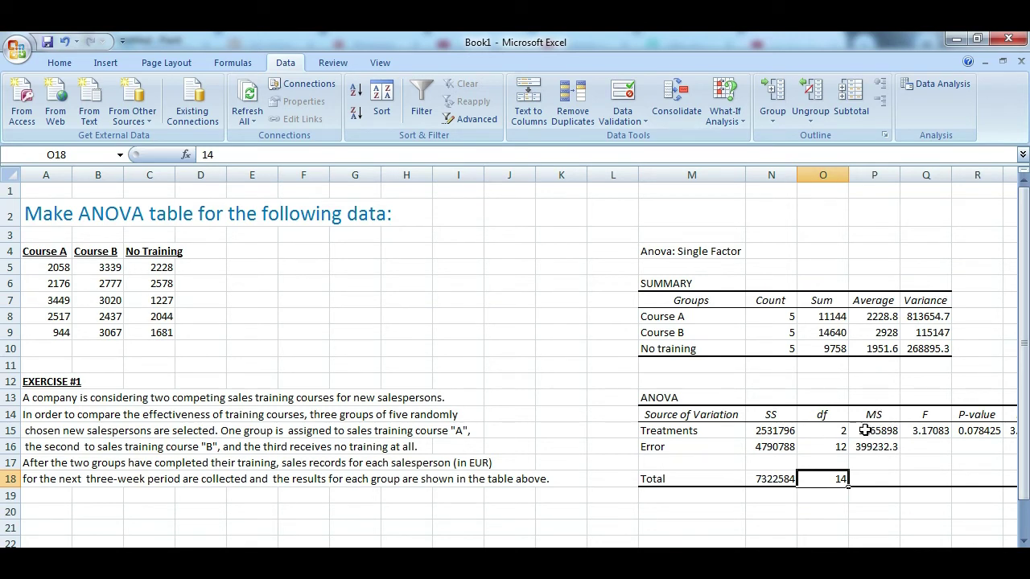
Examine the mean squares and P-value in the ANOVA table, and compare the F statistic with F crit.
left_click_drag(867, 432, 896, 459)
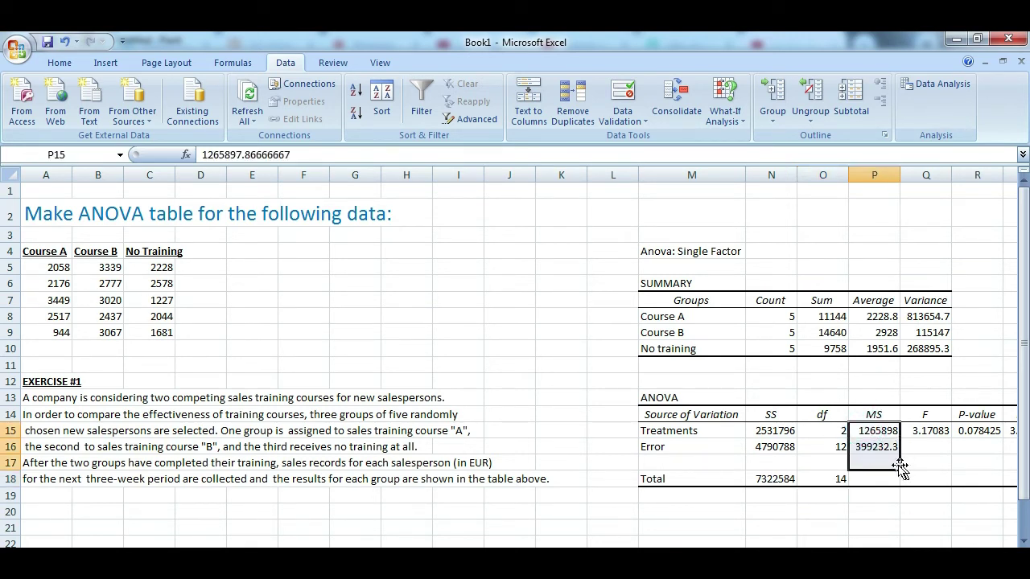
left_click(779, 432)
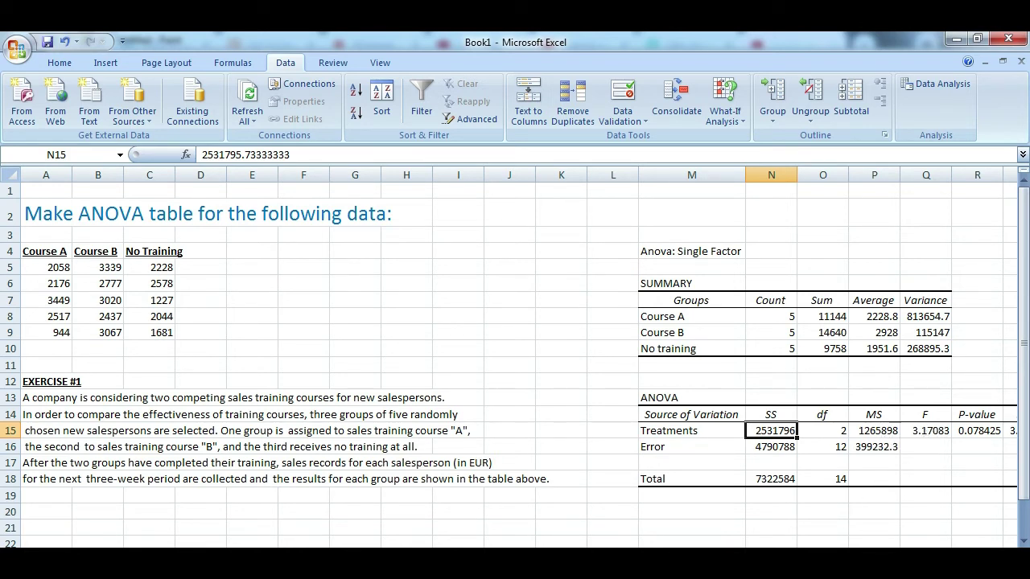
left_click_drag(822, 555, 835, 555)
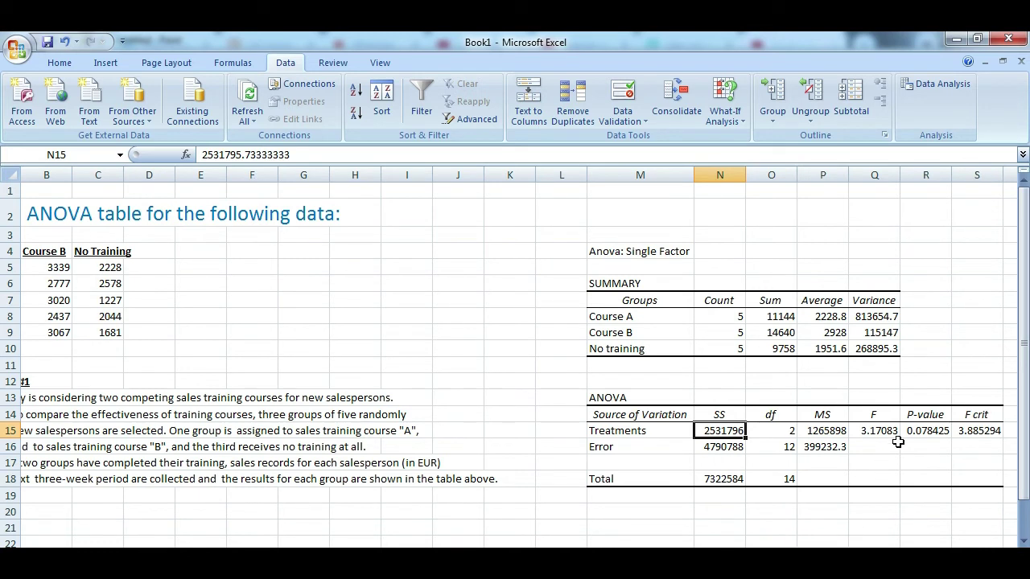
left_click_drag(917, 416, 925, 448)
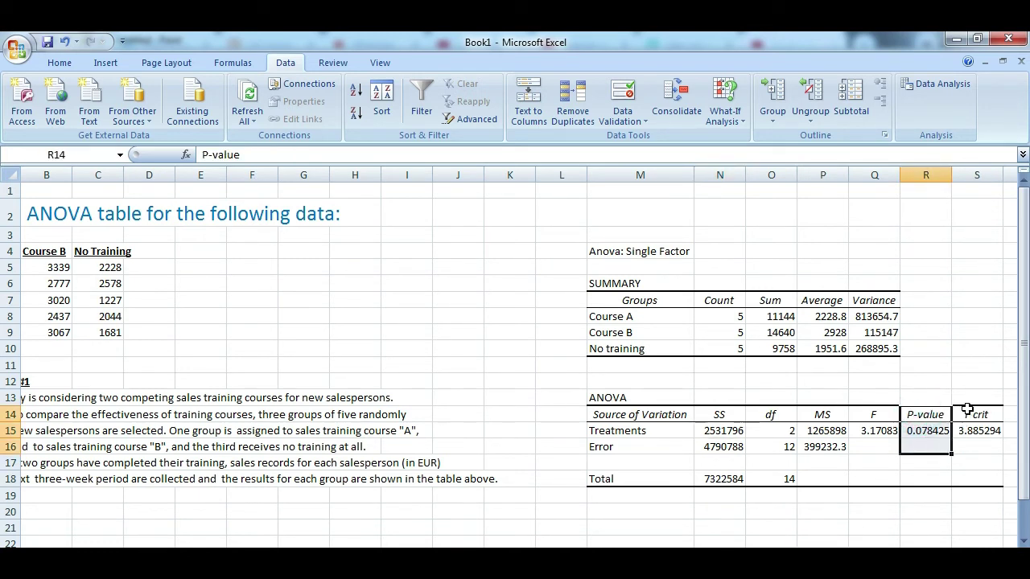
left_click_drag(967, 412, 969, 446)
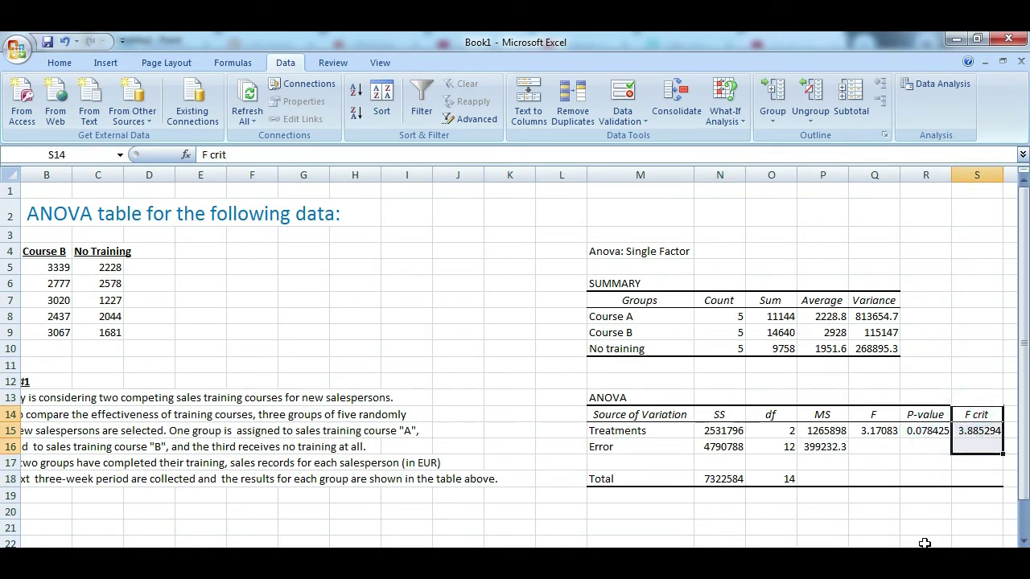
mouse_move(919, 555)
left_mouse_down()
mouse_move(904, 555)
mouse_move(918, 555)
left_mouse_up()
left_click(866, 431)
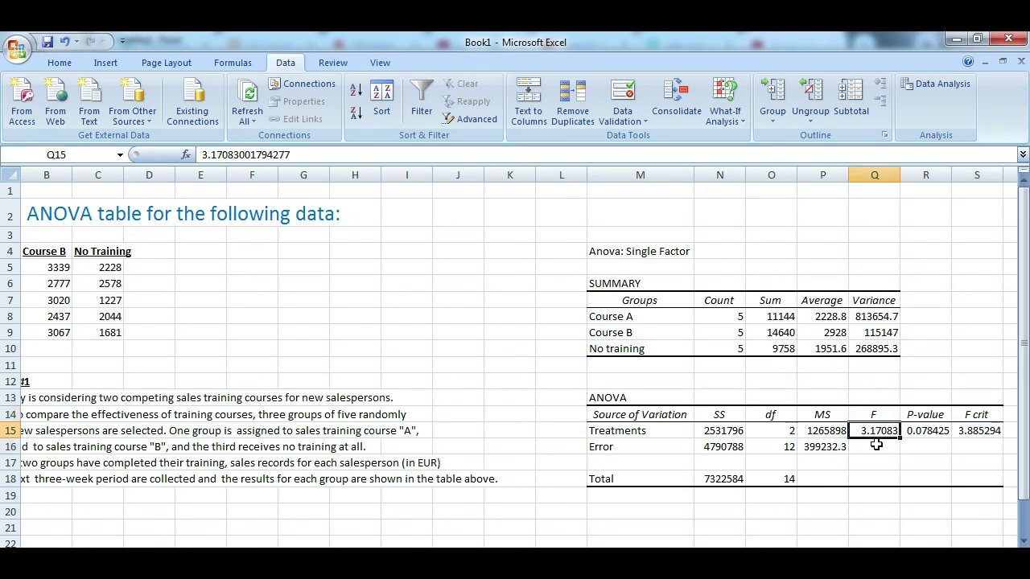
left_click(967, 435)
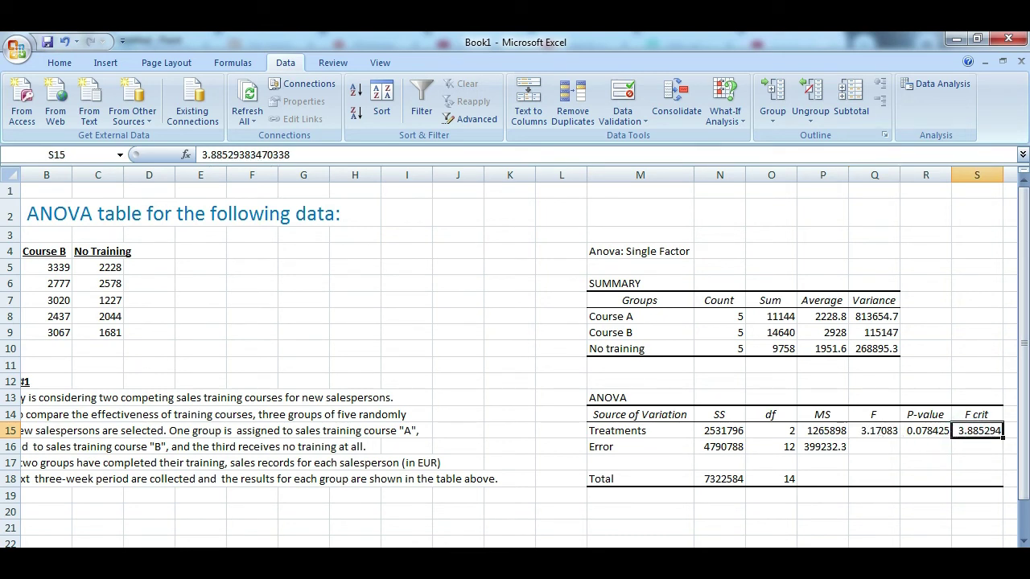
scroll(801, 530, "left", 1)
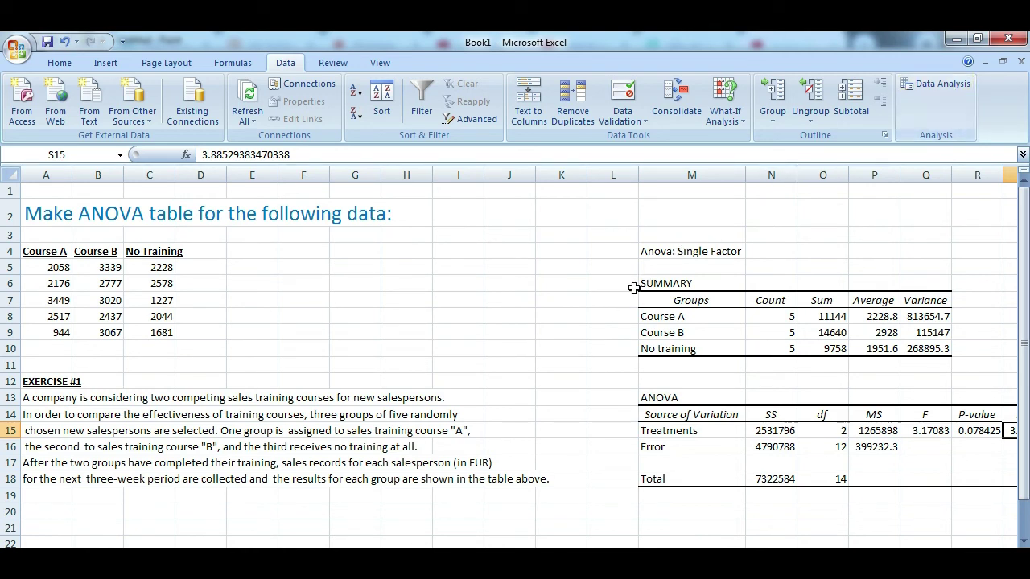
left_click(401, 252)
left_click_drag(487, 285, 528, 370)
left_click_drag(613, 283, 967, 514)
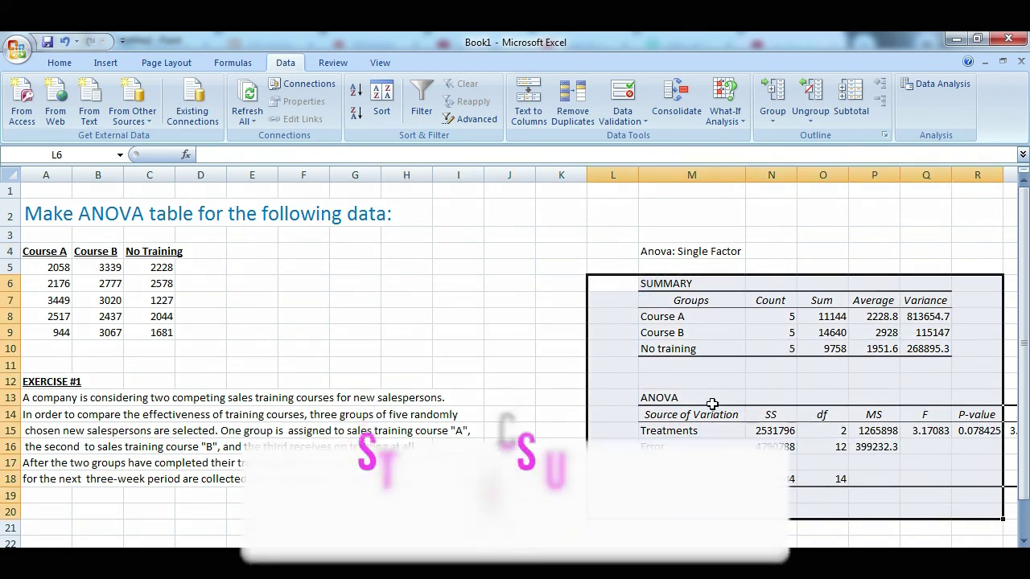
left_click(509, 348)
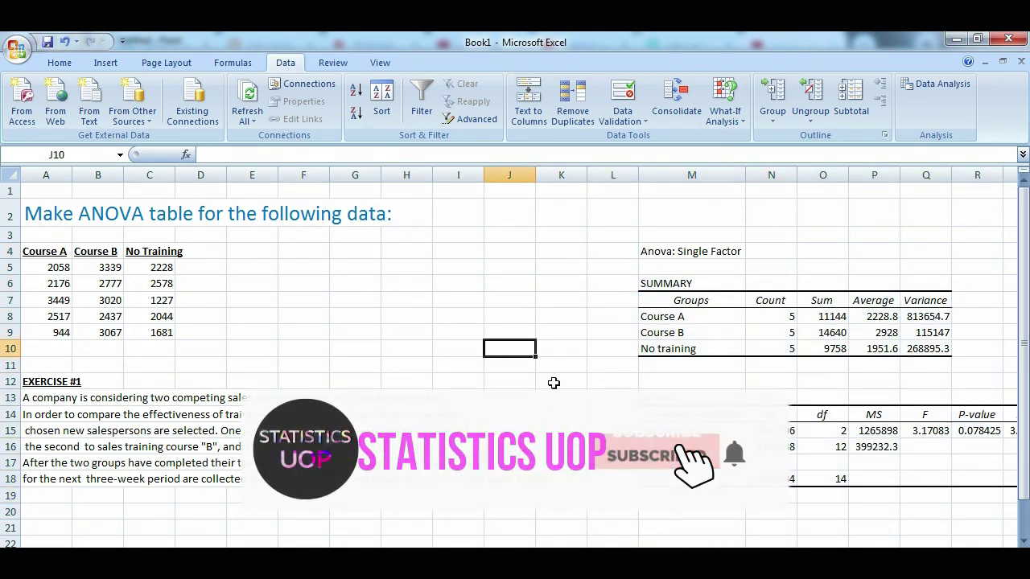